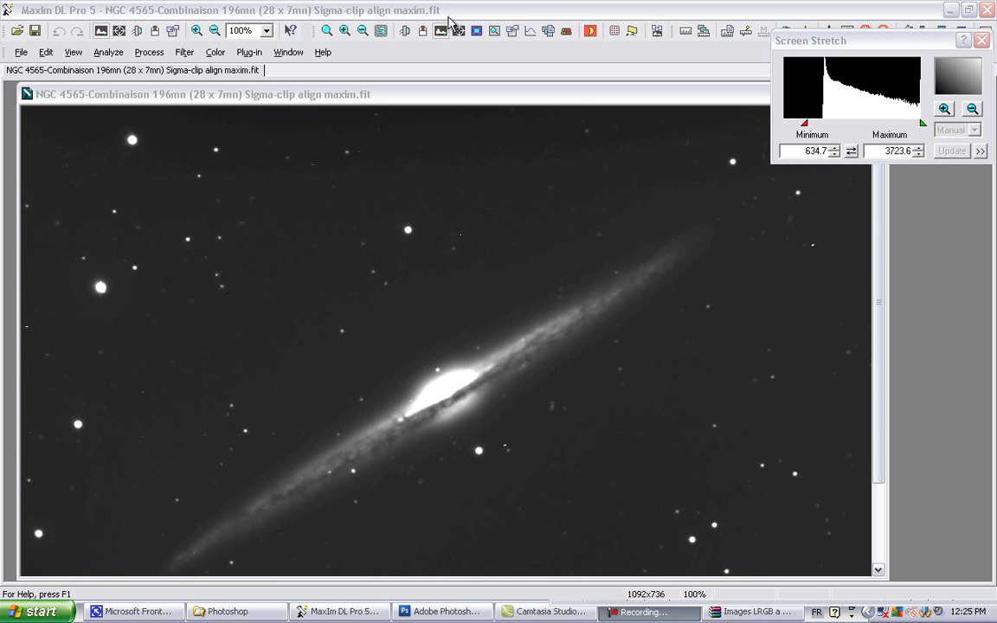
{"action": "left_click", "coordinate": [458, 95]}
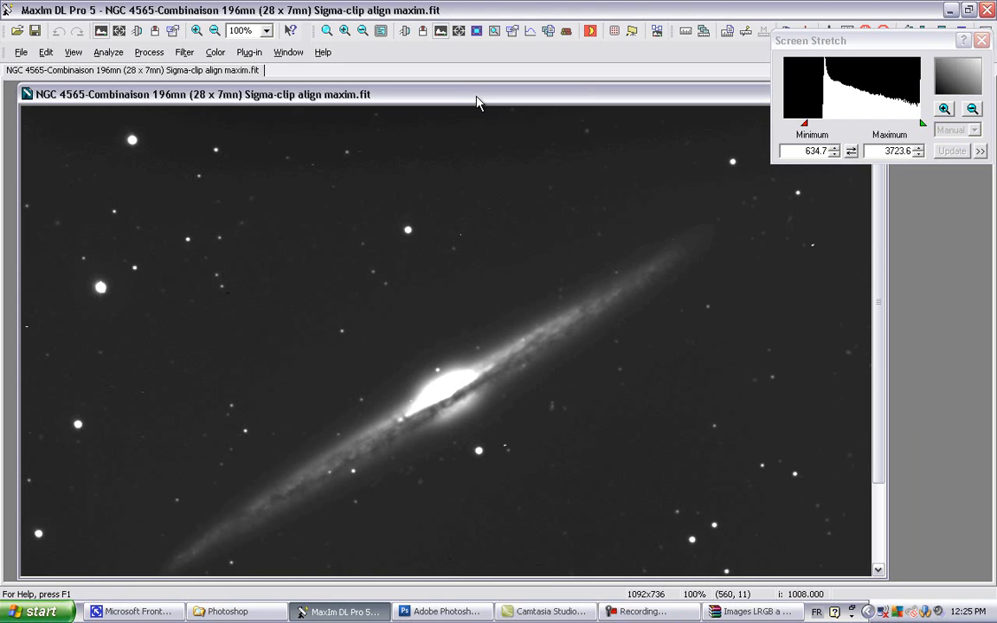
{"action": "left_click_drag", "start_coordinate": [457, 93], "coordinate": [476, 97]}
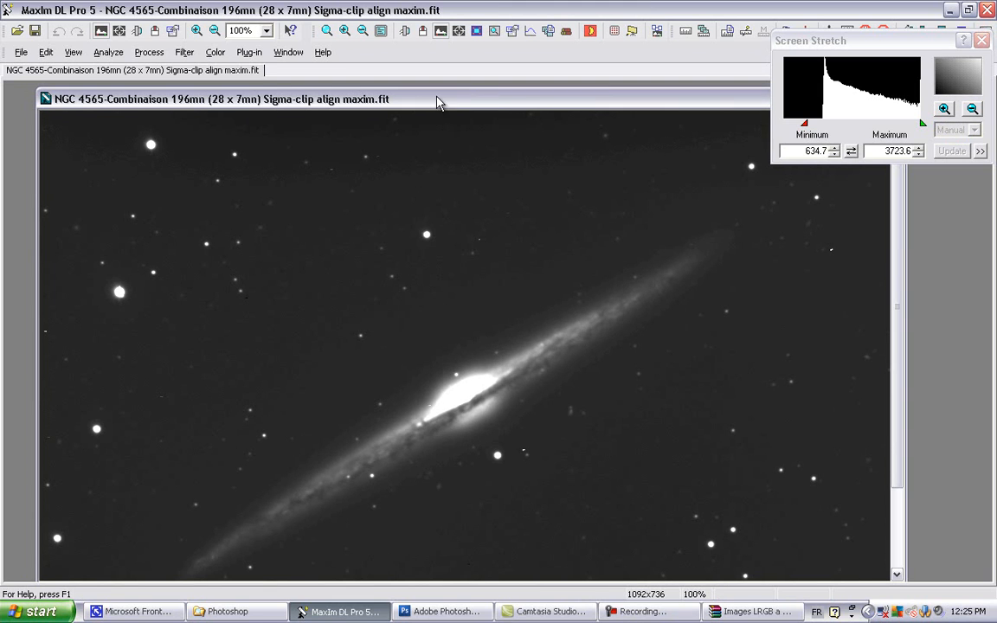
{"action": "left_click_drag", "start_coordinate": [433, 104], "coordinate": [427, 98]}
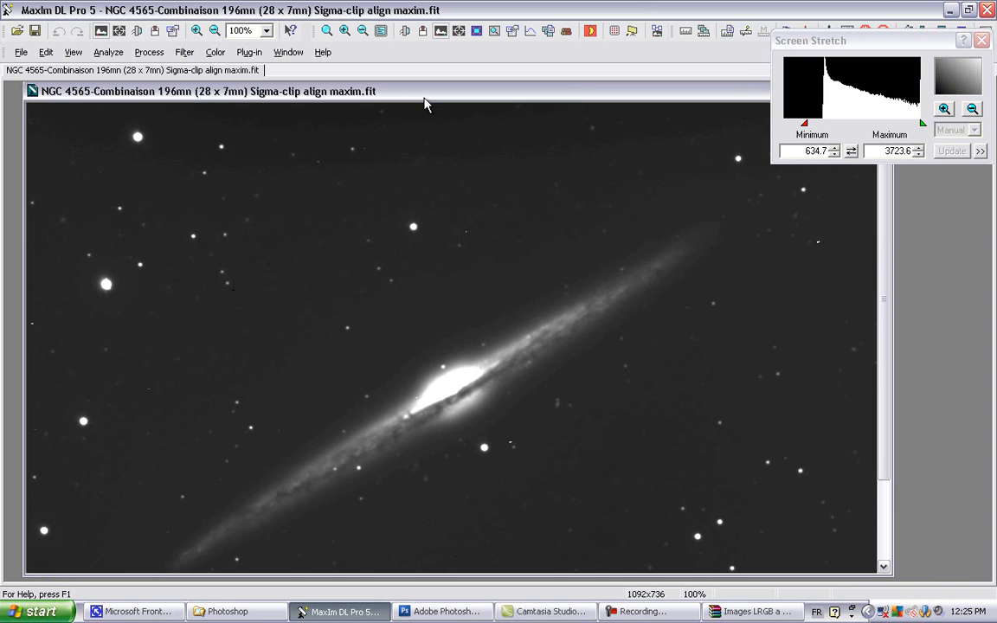
{"action": "mouse_move", "coordinate": [427, 104]}
{"action": "left_mouse_down"}
{"action": "mouse_move", "coordinate": [442, 102]}
{"action": "mouse_move", "coordinate": [435, 108]}
{"action": "left_mouse_up"}
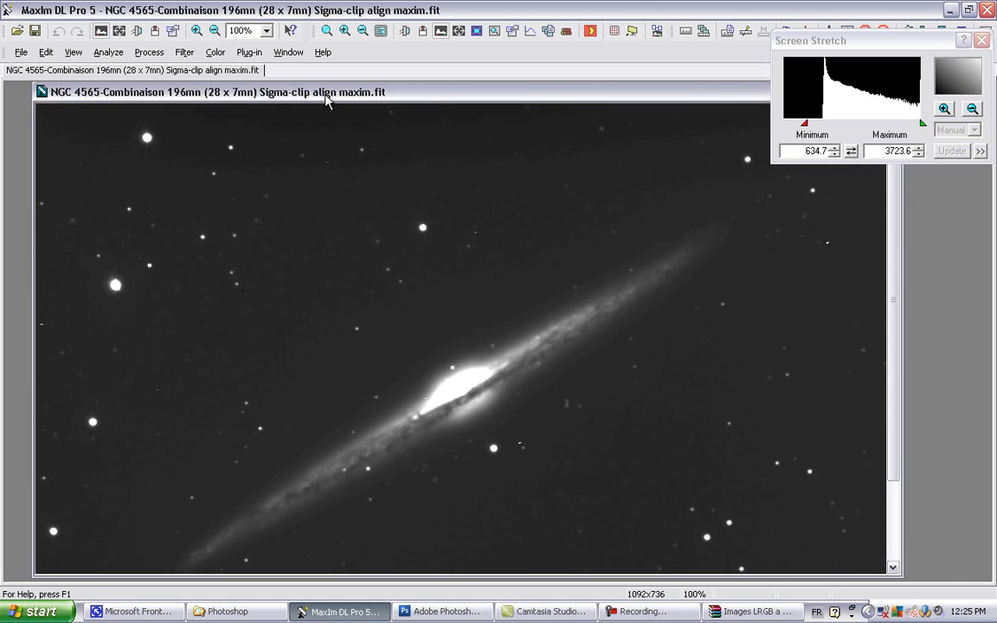
Start saving a copy of the galaxy image into the Photoshop folder inside "Didacticiels anime traitement images" on the D: drive.
{"action": "left_click", "coordinate": [21, 53]}
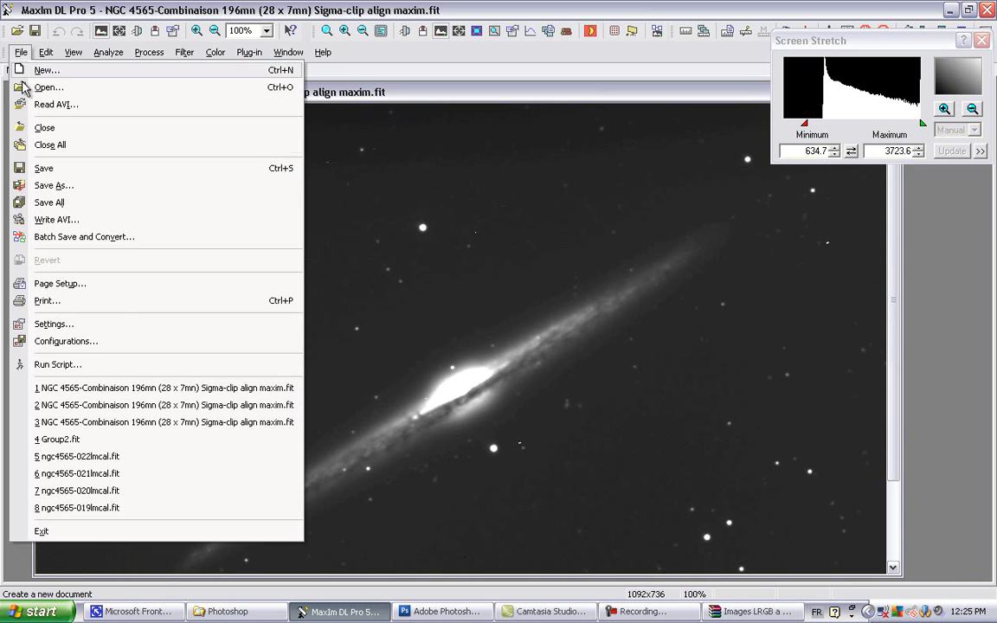
{"action": "left_click", "coordinate": [71, 187]}
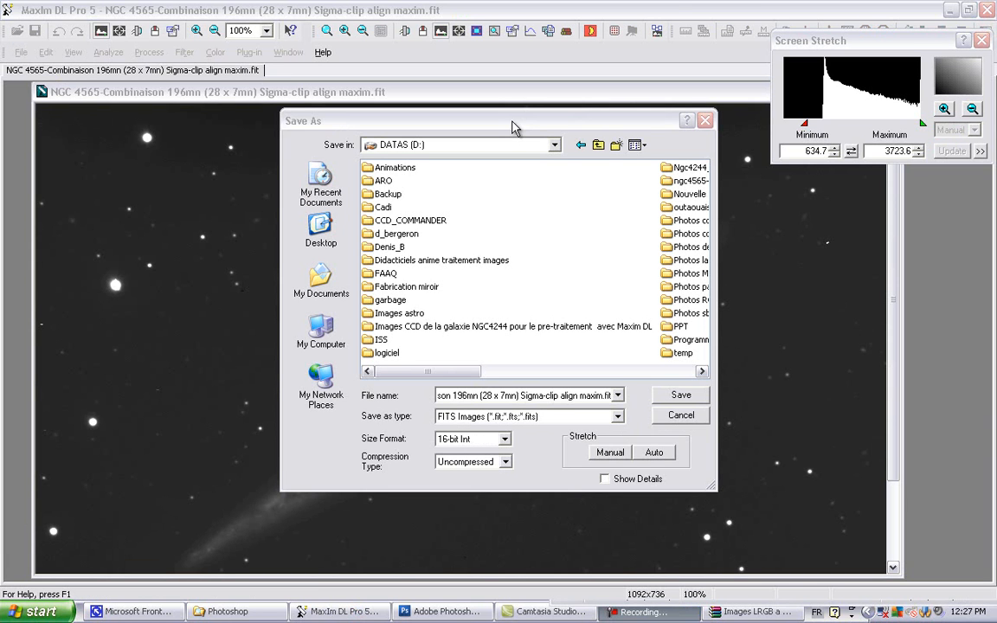
{"action": "left_click", "coordinate": [509, 127]}
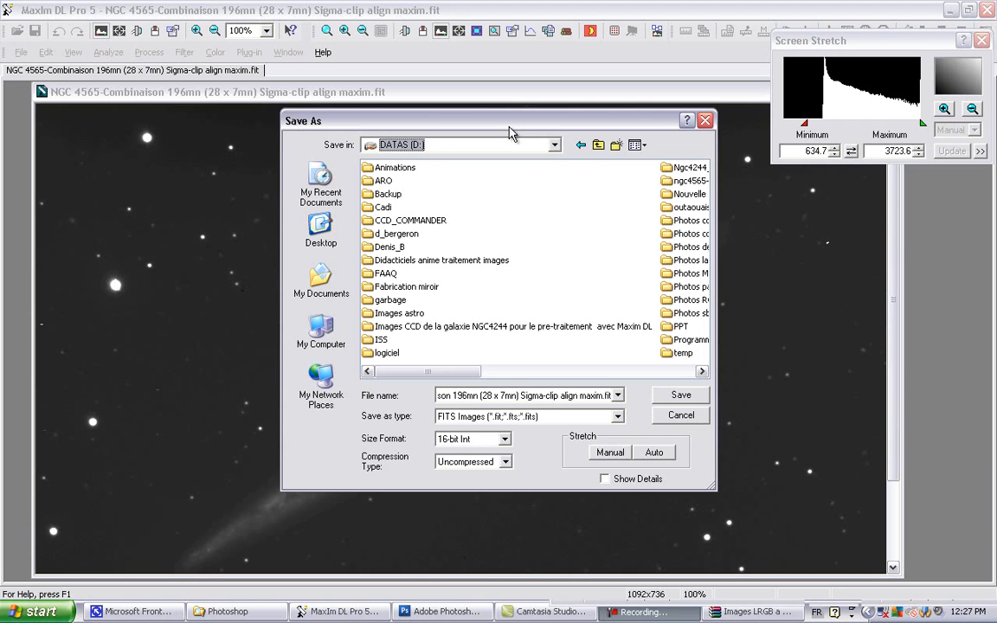
{"action": "left_click_drag", "start_coordinate": [509, 127], "coordinate": [506, 133]}
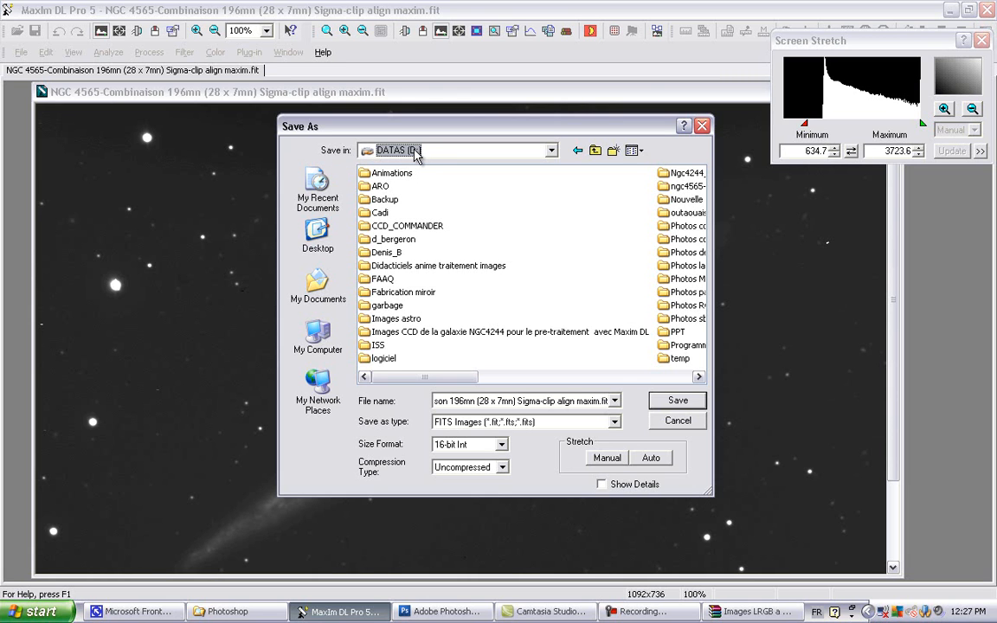
{"action": "left_click", "coordinate": [453, 272]}
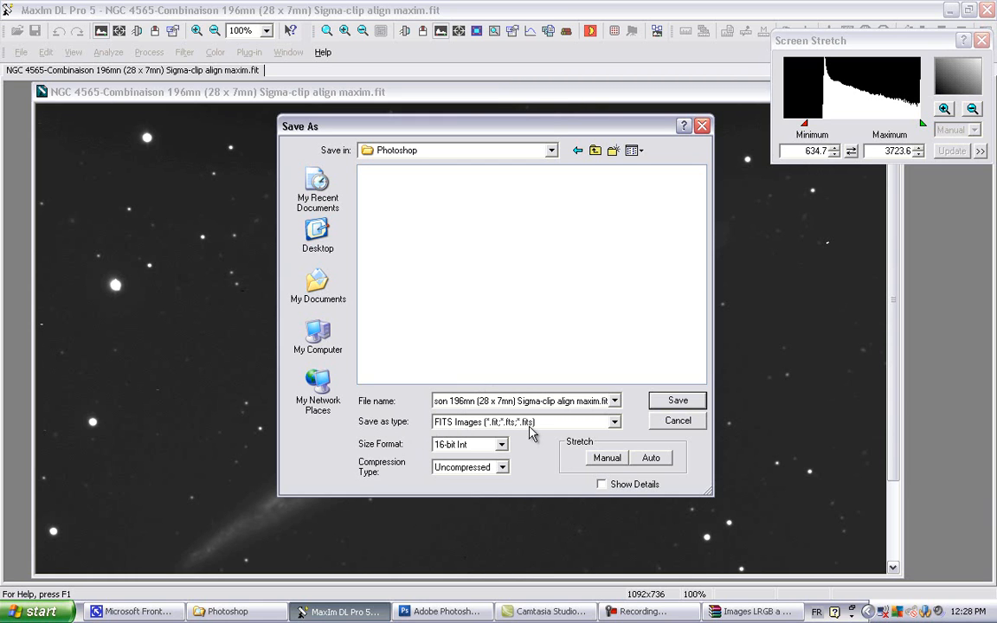
Choose FITS Images as the save type and 16-bit Int as the size format.
{"action": "left_click", "coordinate": [615, 423]}
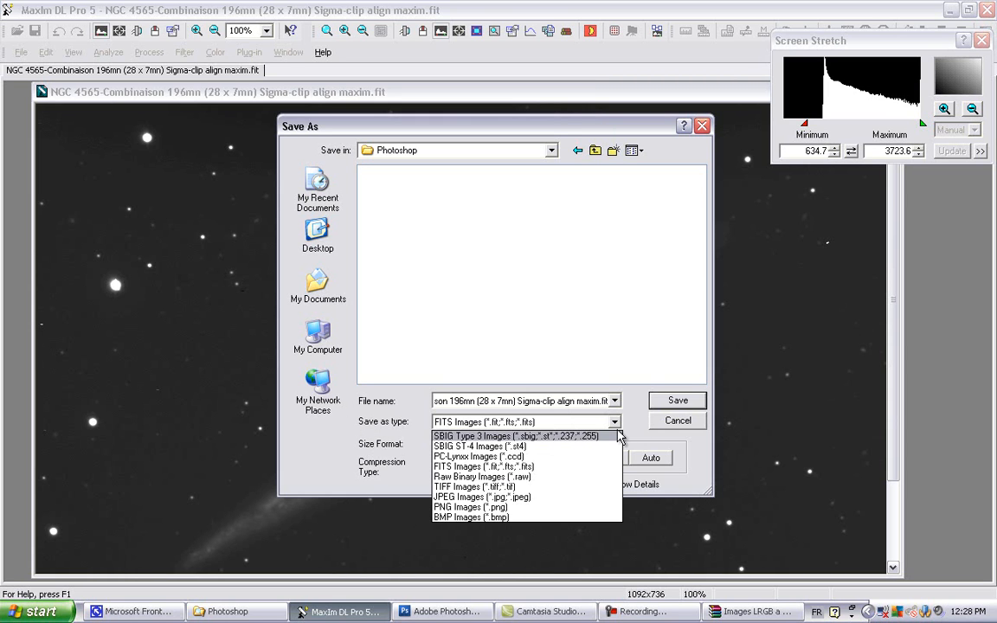
{"action": "left_click", "coordinate": [554, 471]}
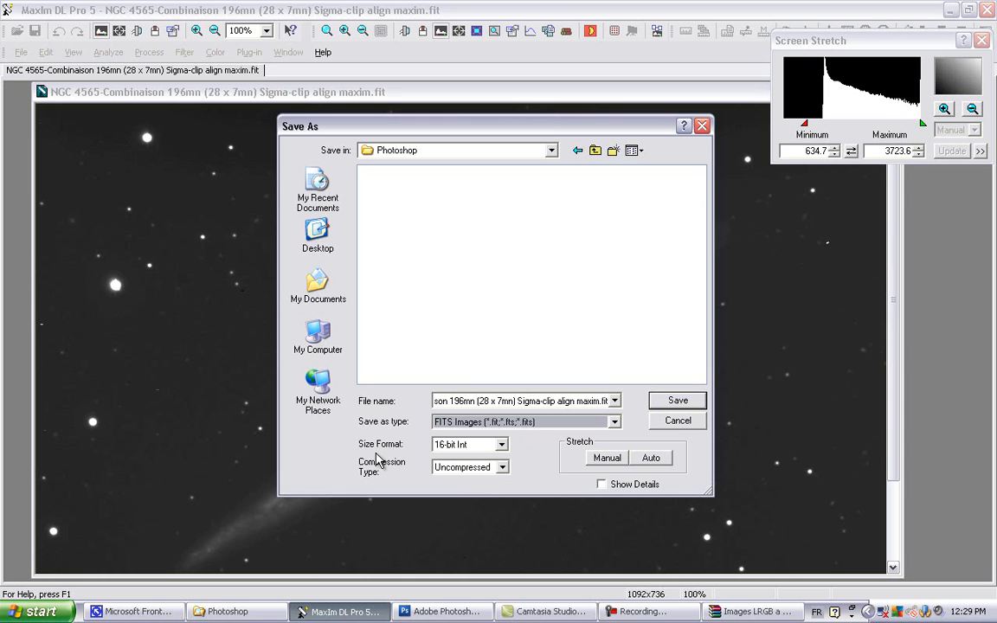
{"action": "left_click", "coordinate": [496, 449]}
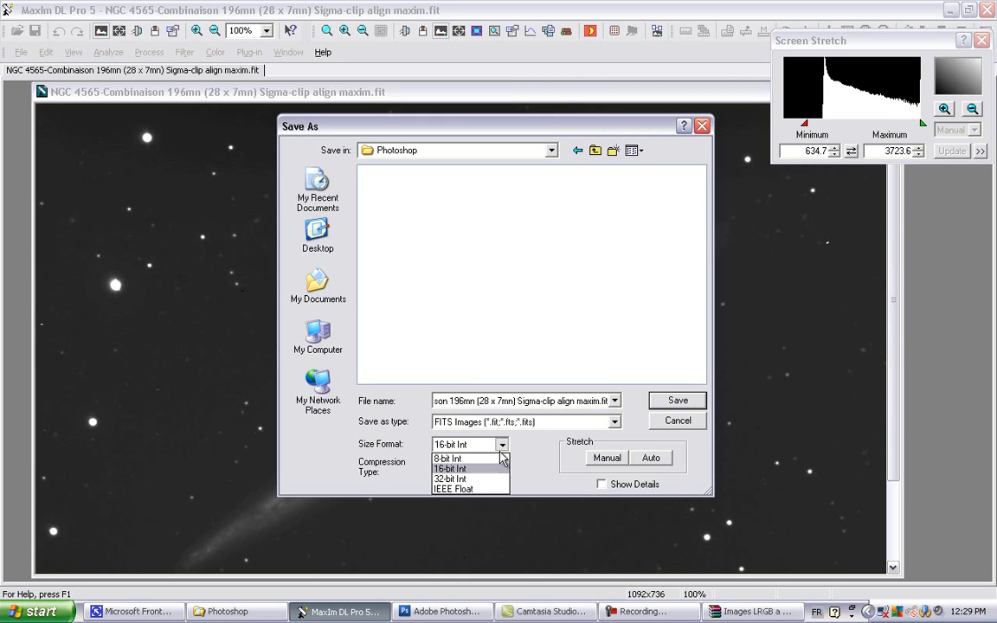
{"action": "left_click", "coordinate": [500, 449]}
{"action": "left_click", "coordinate": [501, 449]}
{"action": "left_click", "coordinate": [491, 471]}
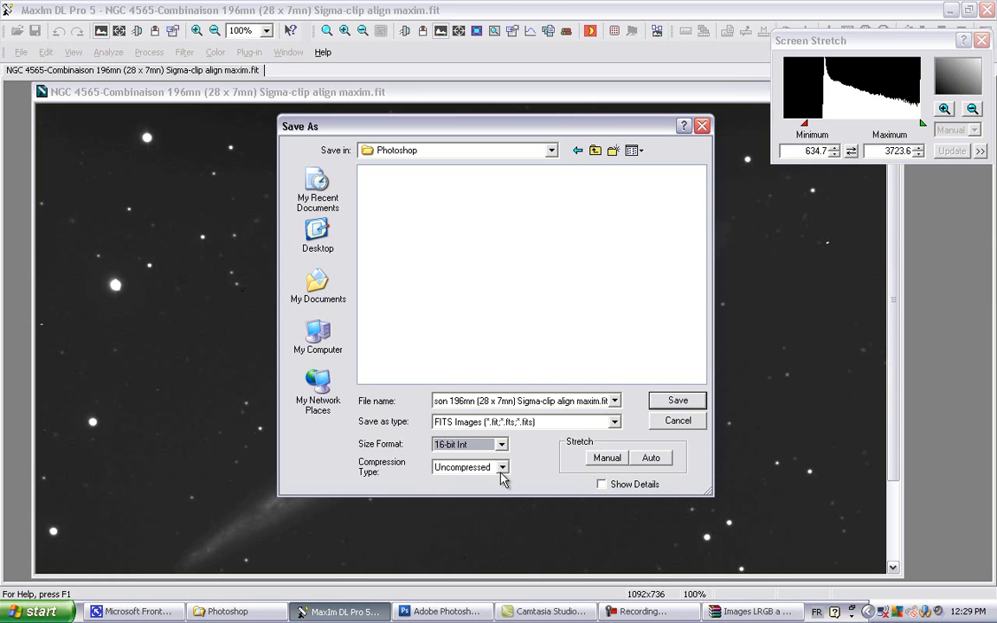
Apply a manual stretch with Linear Only, Max Pixel input range and 16-bit output range, and save the FITS file.
{"action": "left_click", "coordinate": [605, 457]}
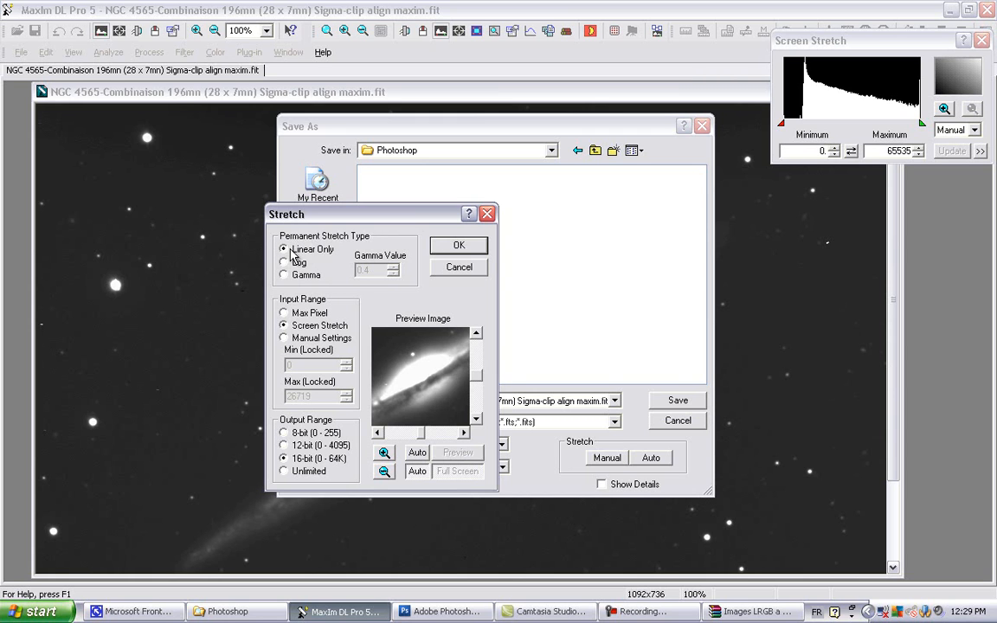
{"action": "left_click", "coordinate": [284, 314]}
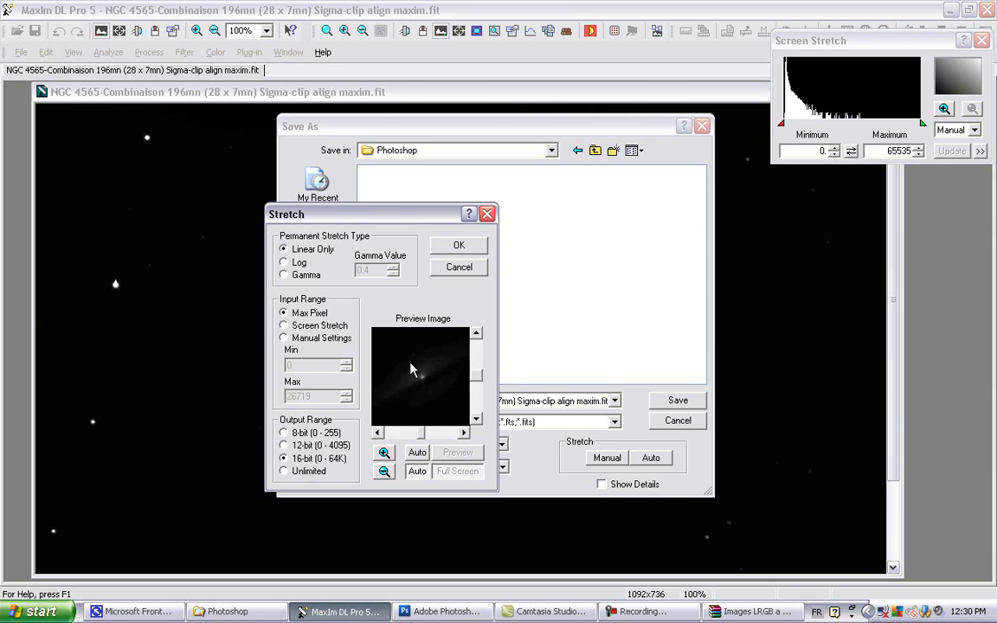
{"action": "left_click", "coordinate": [461, 248]}
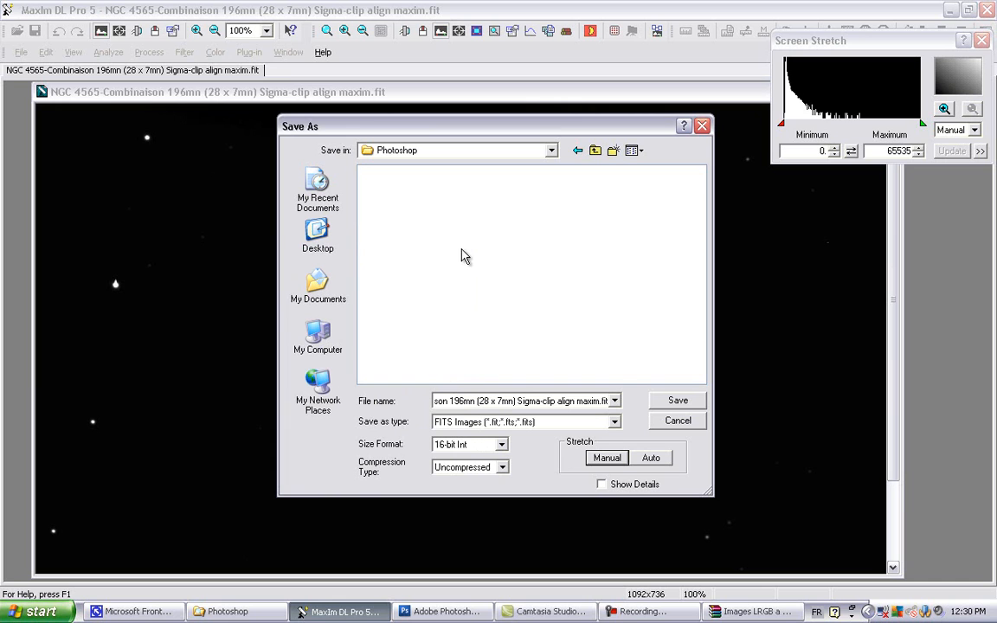
{"action": "left_click", "coordinate": [675, 401]}
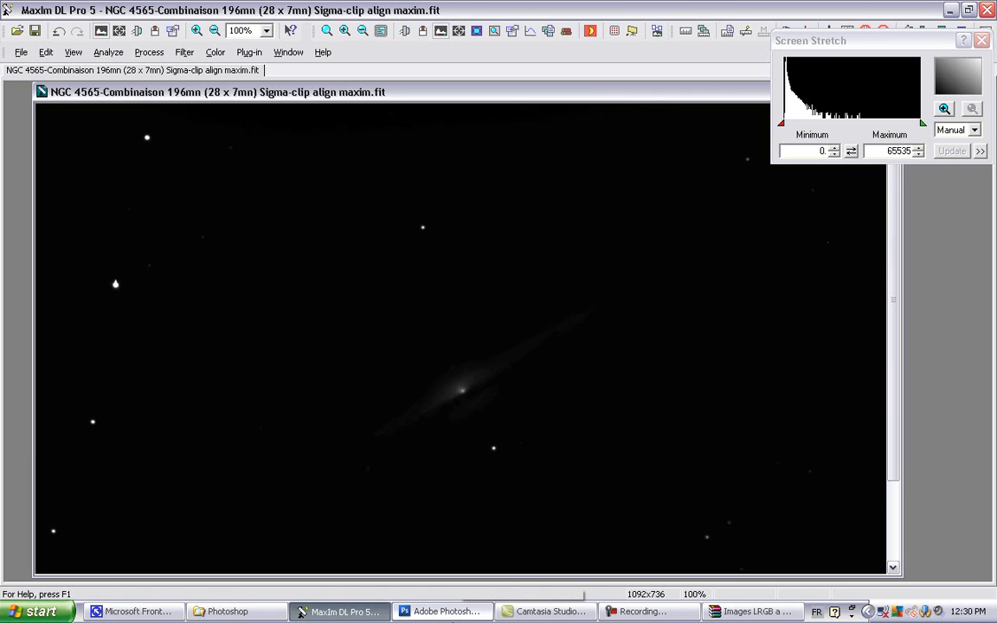
Switch to Adobe Photoshop and close the History panel.
{"action": "left_click", "coordinate": [443, 612]}
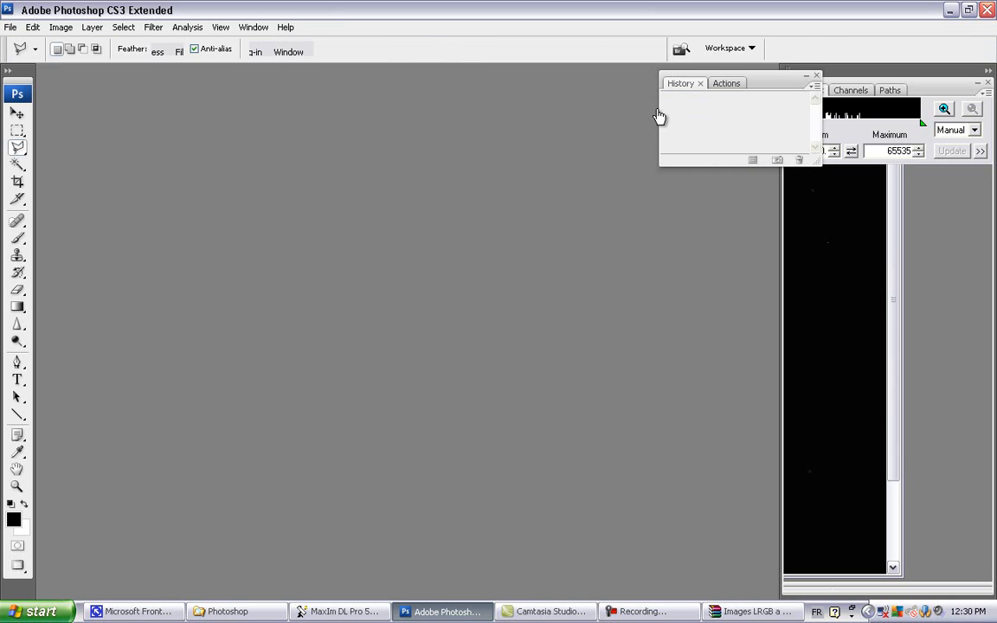
{"action": "left_click", "coordinate": [816, 75]}
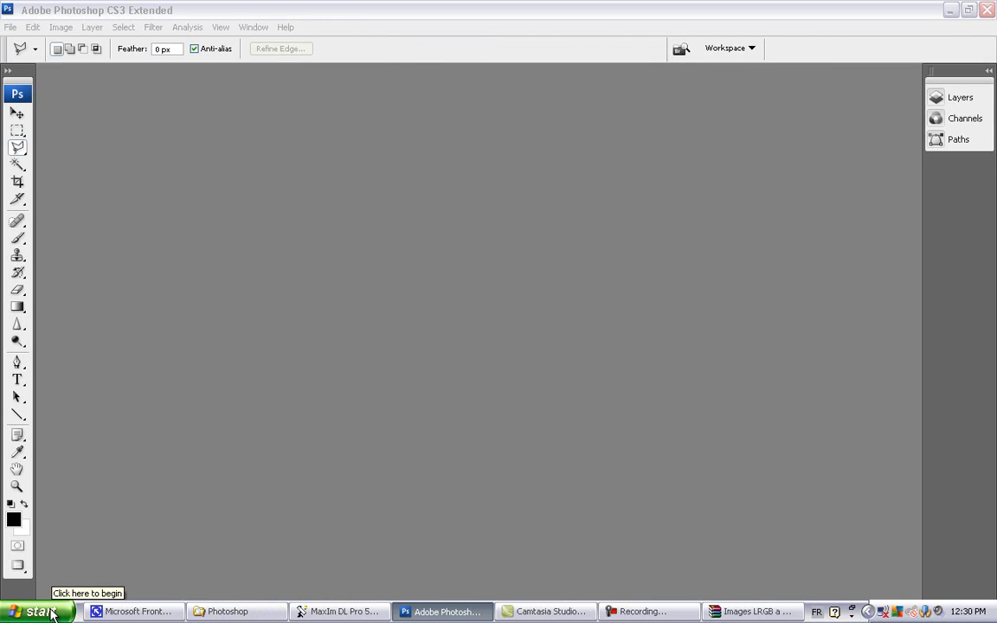
Browse in Windows Explorer to the Photoshop folder under "Didacticiels anime traitement images" on D: and open the NGC 4565 FITS file in Photoshop.
{"action": "right_click", "coordinate": [52, 612]}
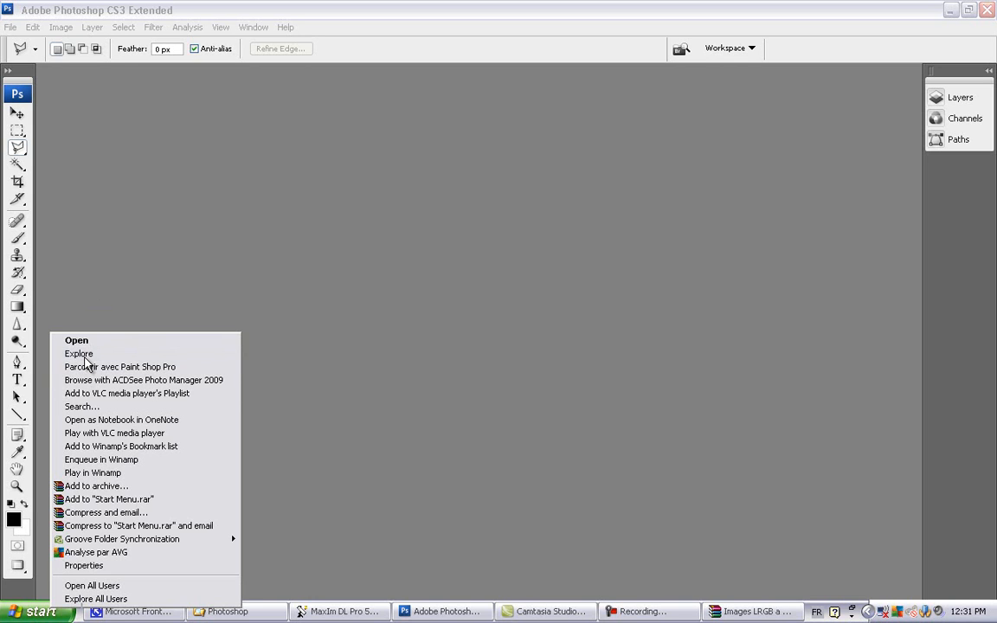
{"action": "left_click", "coordinate": [85, 356]}
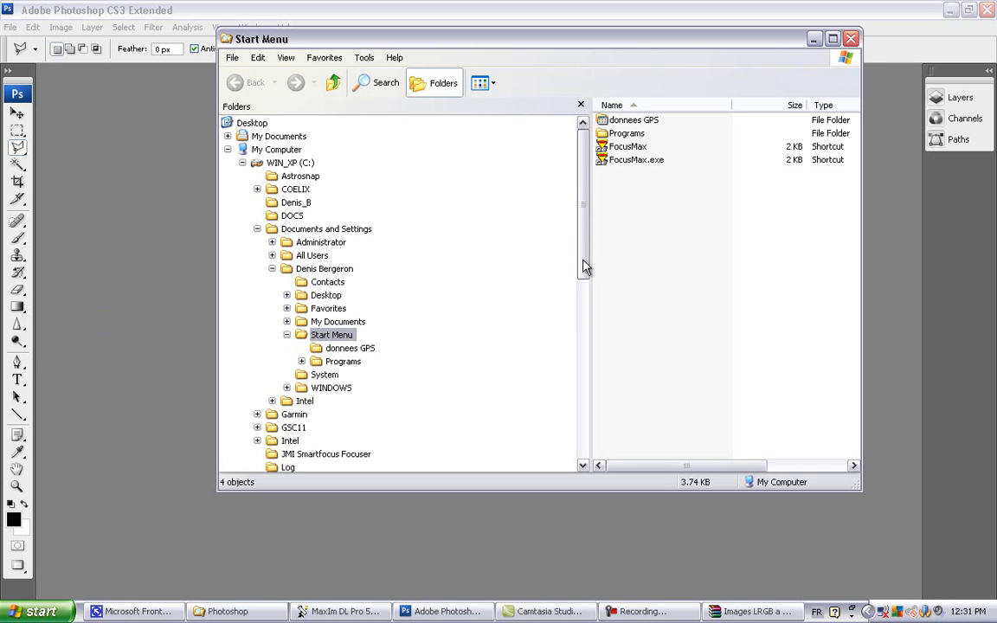
{"action": "left_click_drag", "start_coordinate": [582, 264], "coordinate": [585, 305]}
{"action": "scroll", "coordinate": [585, 304], "scroll_direction": "down", "scroll_amount": 2}
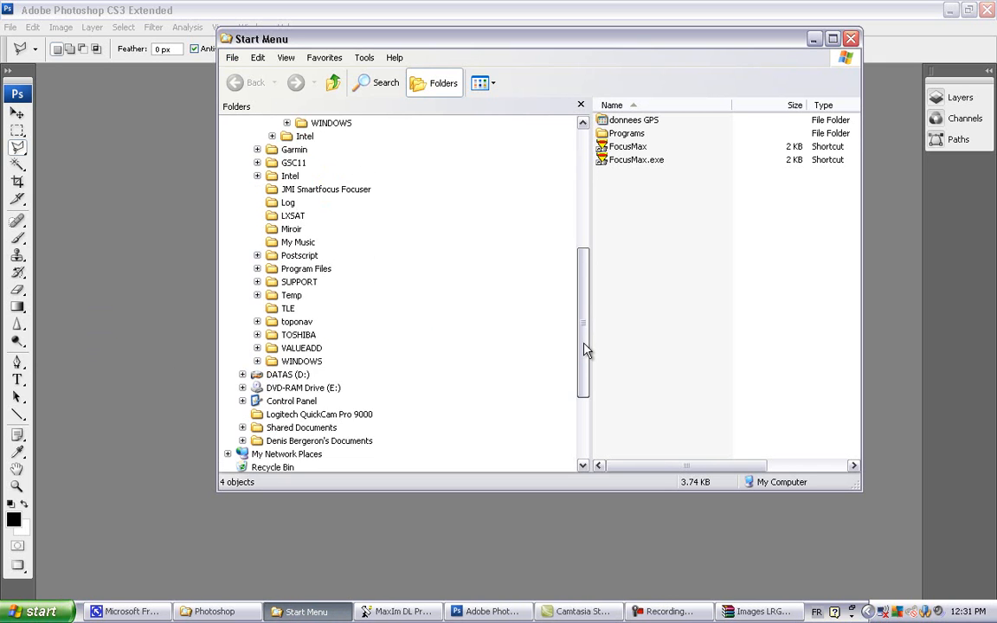
{"action": "left_click", "coordinate": [292, 375]}
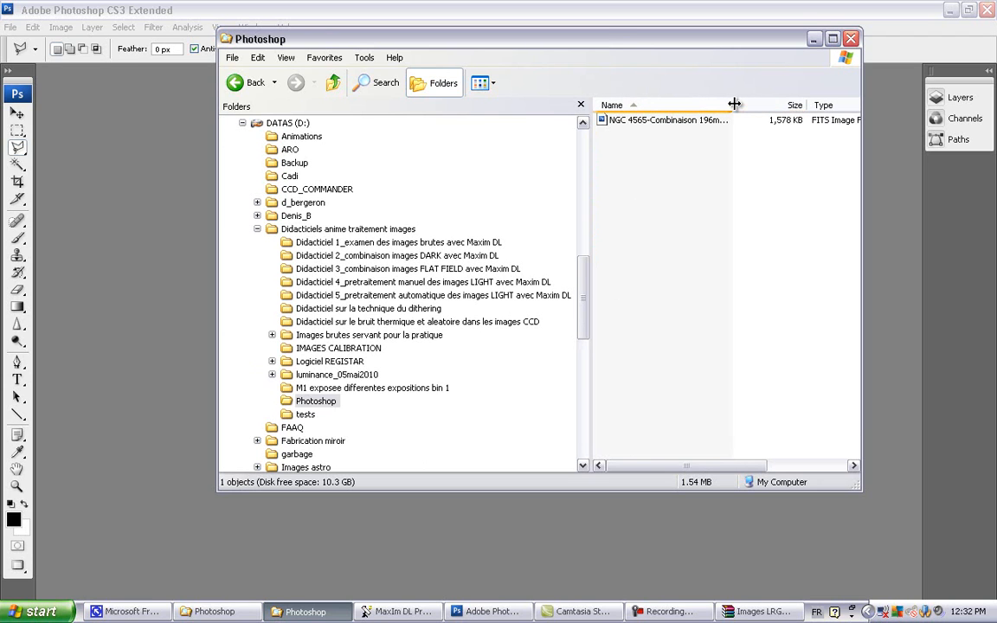
{"action": "left_click_drag", "start_coordinate": [733, 104], "coordinate": [864, 111]}
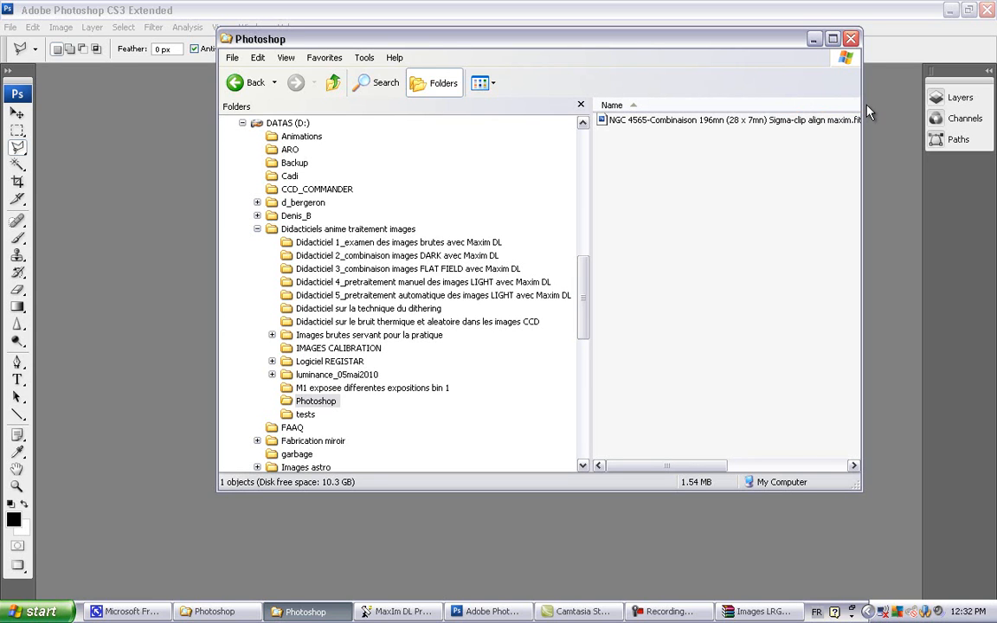
{"action": "mouse_move", "coordinate": [699, 466]}
{"action": "left_mouse_down"}
{"action": "mouse_move", "coordinate": [791, 468]}
{"action": "mouse_move", "coordinate": [694, 470]}
{"action": "left_mouse_up"}
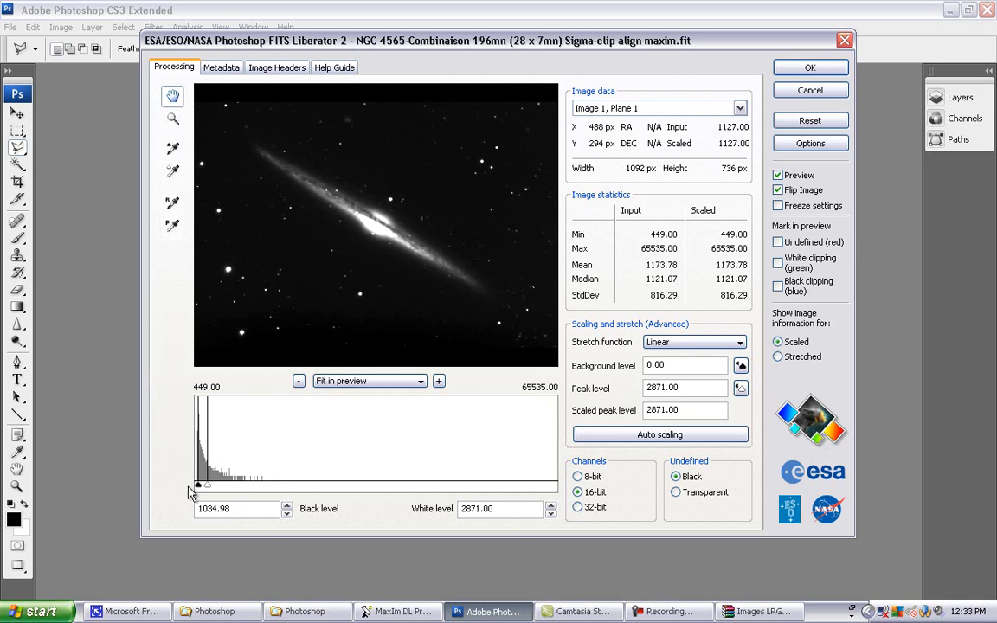
Set the FITS import's black level to 449.00 and white level to 65395.93, and turn off Flip Image.
{"action": "left_click_drag", "start_coordinate": [198, 488], "coordinate": [195, 491]}
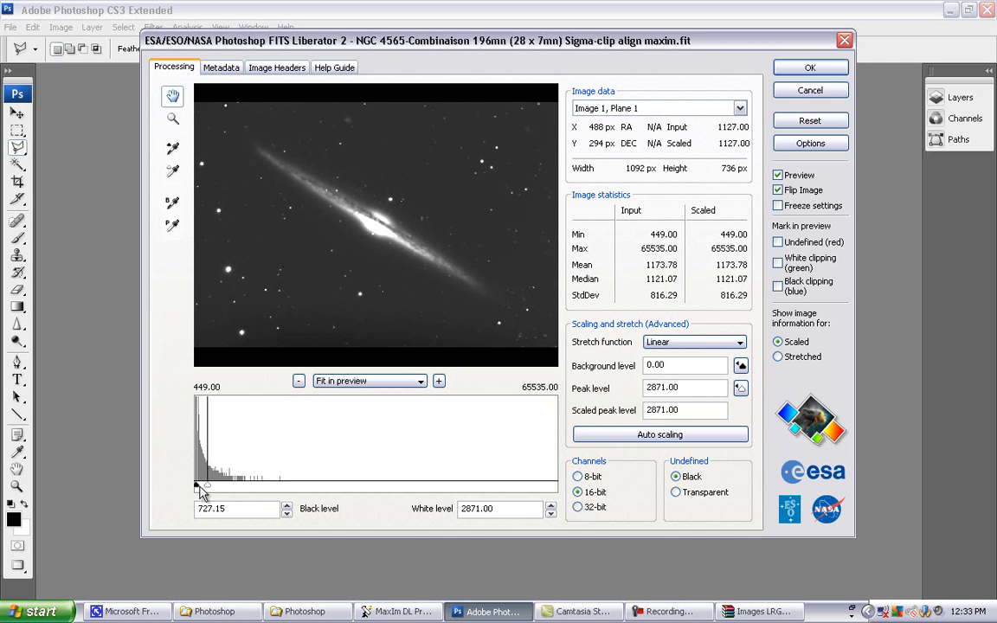
{"action": "left_click_drag", "start_coordinate": [177, 487], "coordinate": [571, 488]}
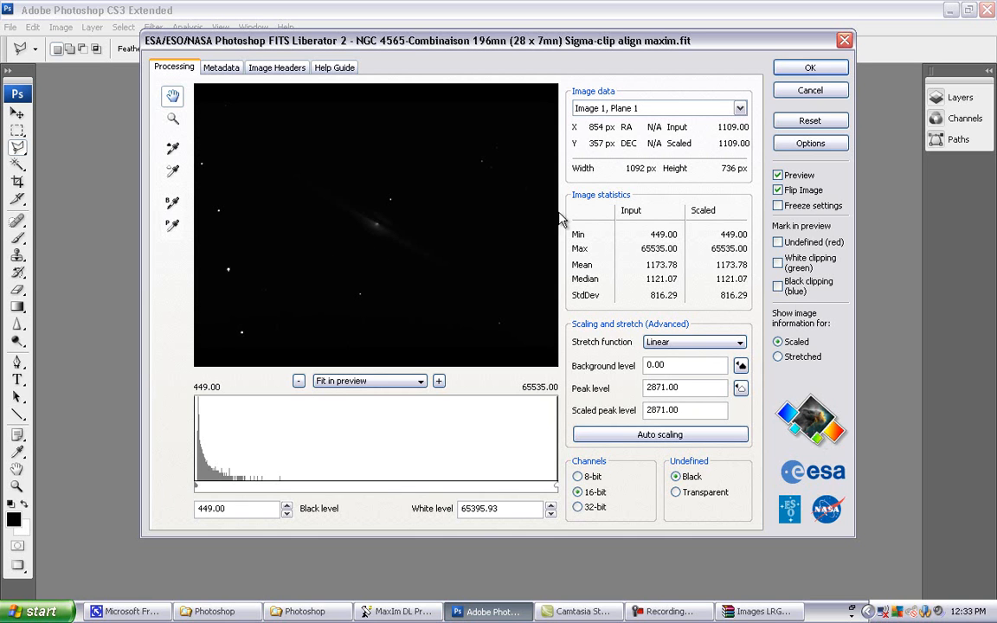
{"action": "left_click", "coordinate": [778, 191]}
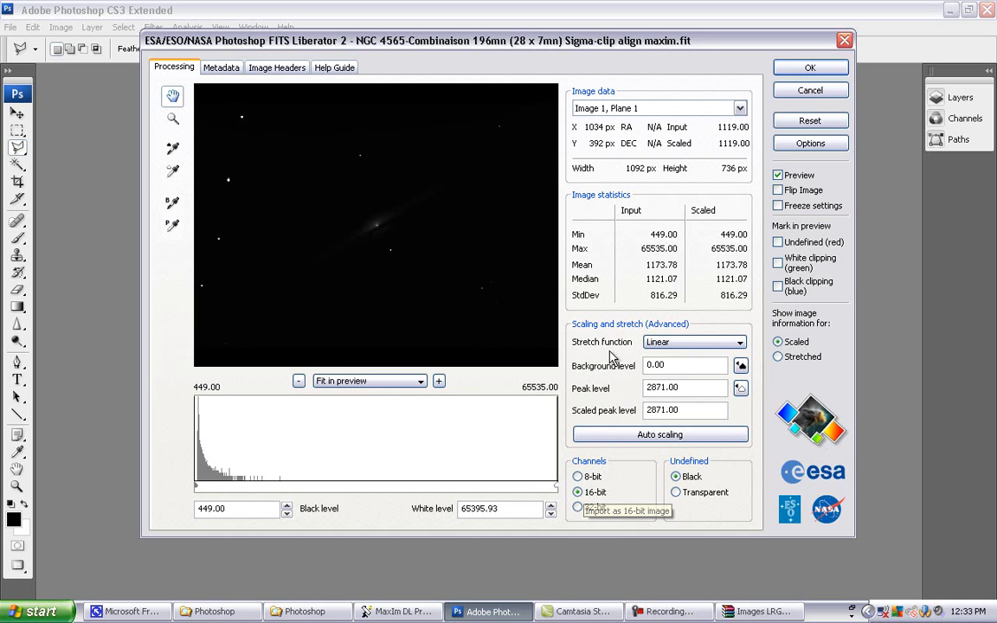
Keep the Linear stretch function and import the FITS image into Photoshop as 16-bit.
{"action": "left_click", "coordinate": [740, 344]}
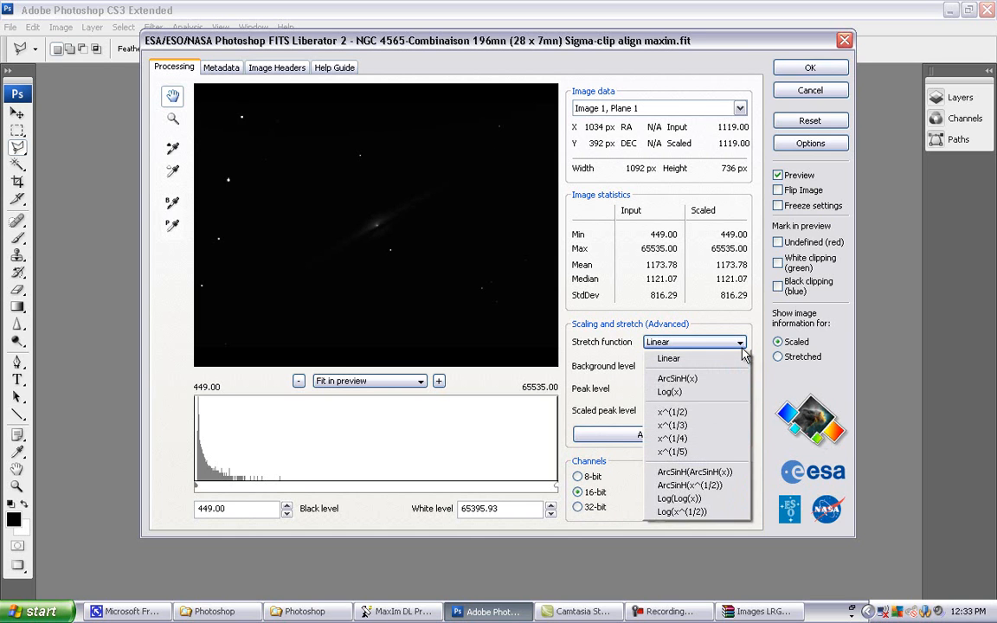
{"action": "left_click", "coordinate": [683, 367]}
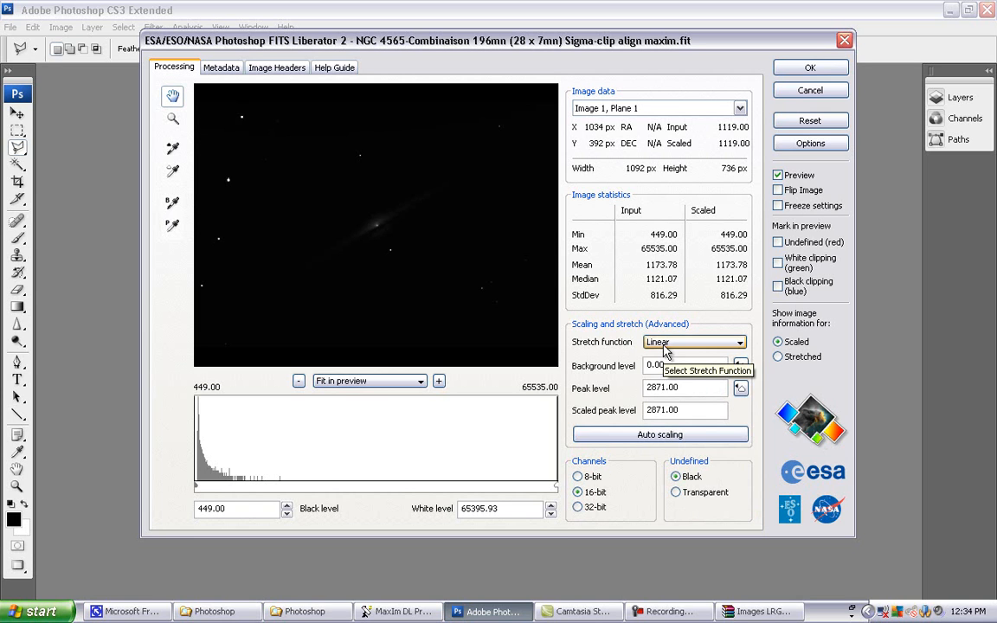
{"action": "left_click", "coordinate": [811, 71]}
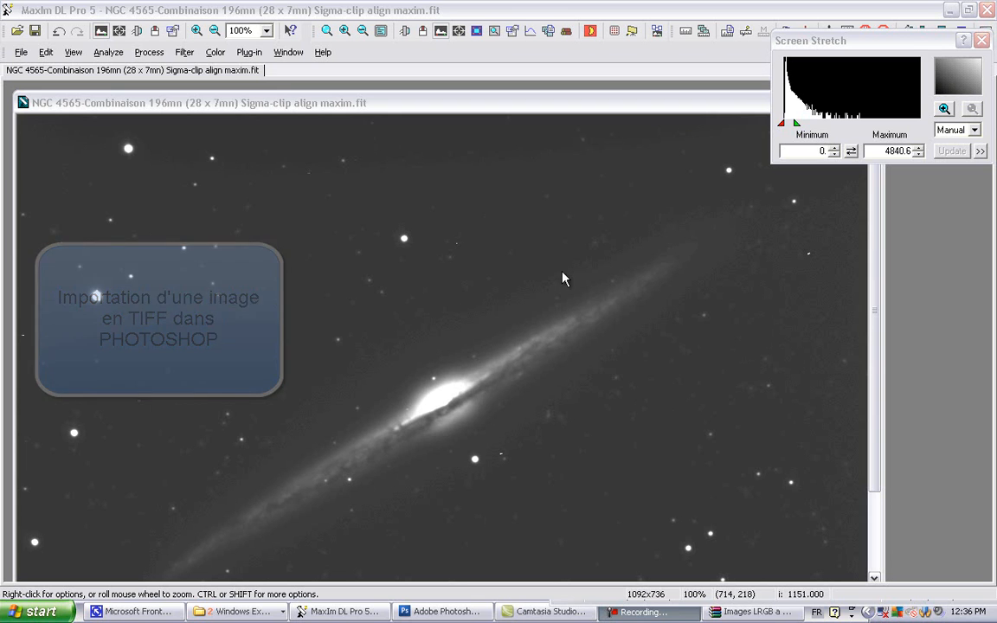
Reposition the NGC 4565 image window and start saving the image under a new name, keeping the Photoshop folder as destination.
{"action": "left_click", "coordinate": [403, 103]}
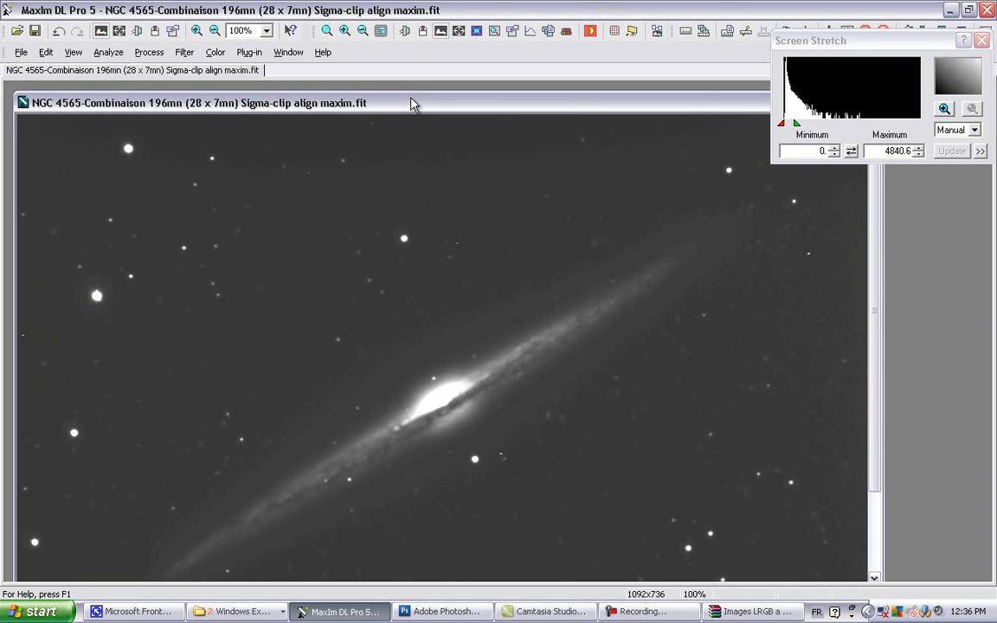
{"action": "left_click_drag", "start_coordinate": [412, 103], "coordinate": [436, 99]}
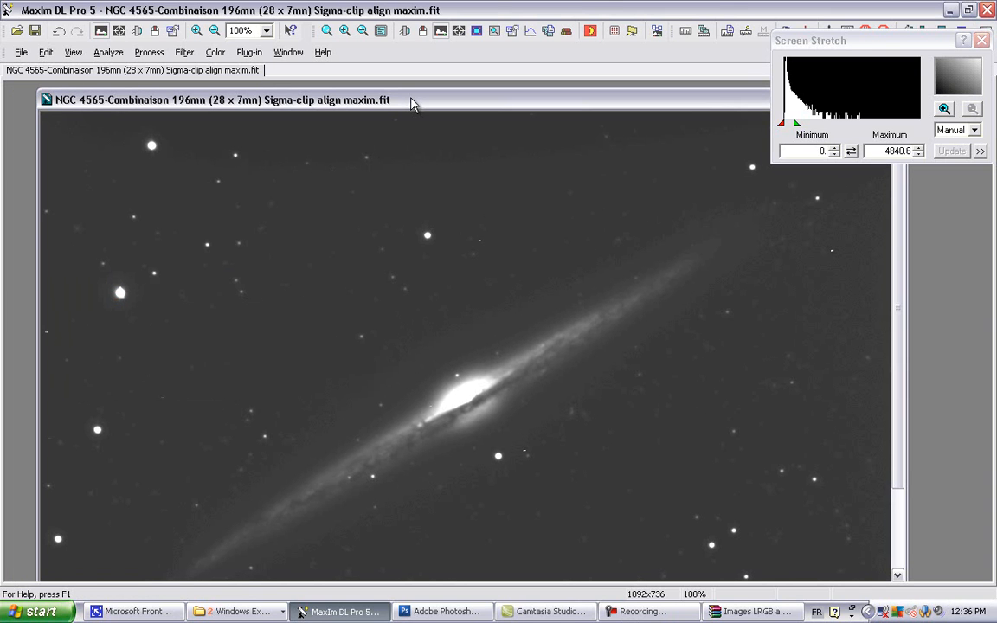
{"action": "left_click", "coordinate": [23, 54]}
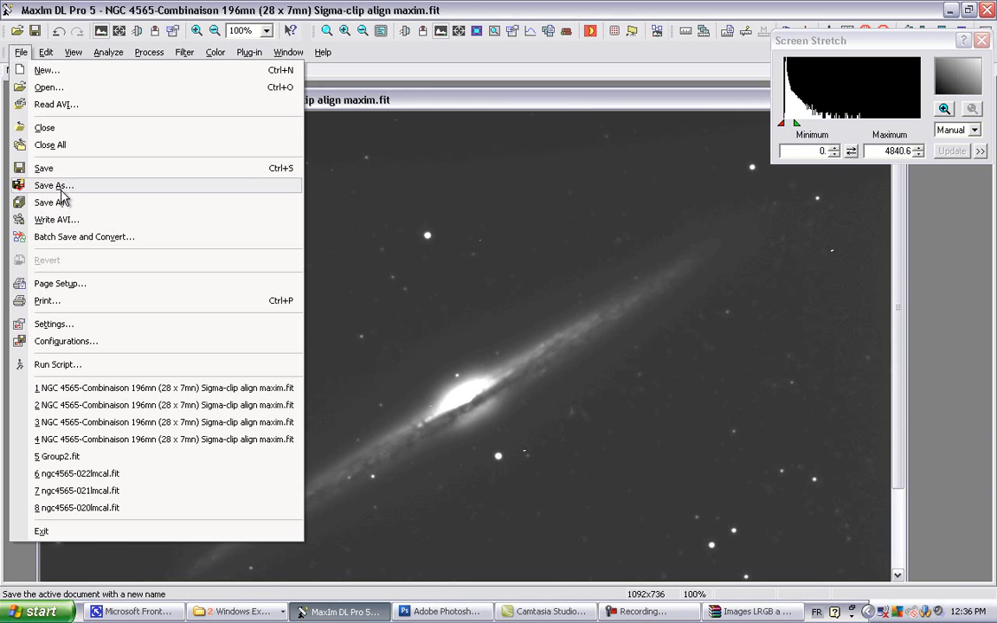
{"action": "left_click", "coordinate": [57, 185]}
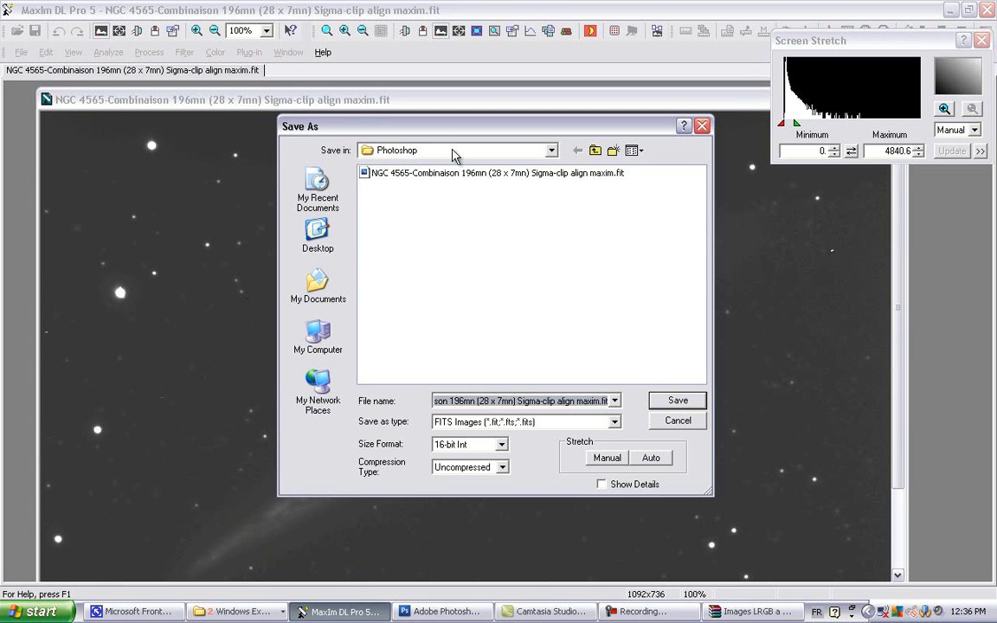
{"action": "left_click", "coordinate": [552, 156]}
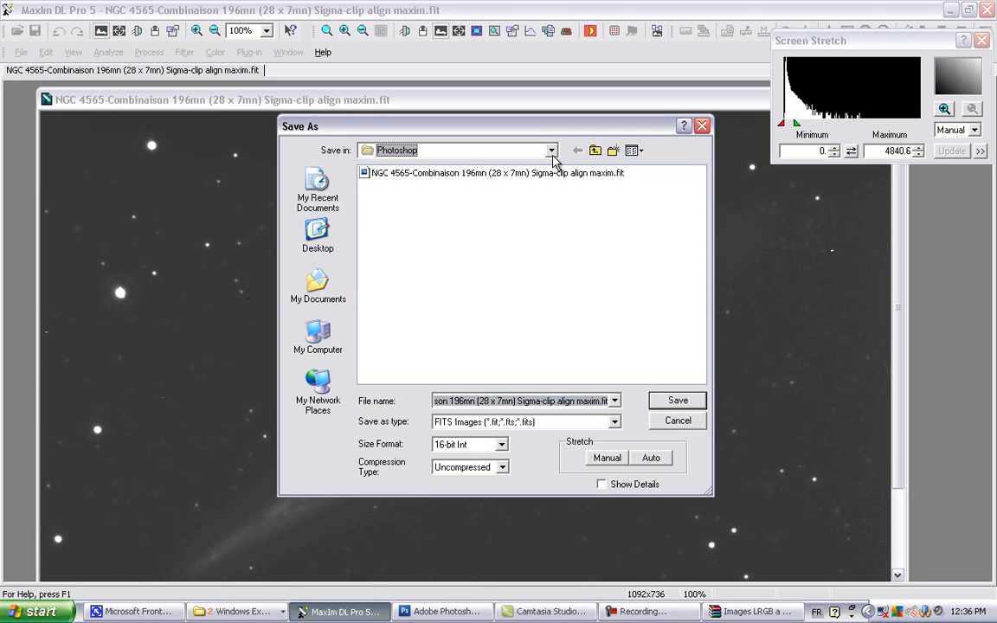
{"action": "left_click", "coordinate": [552, 156]}
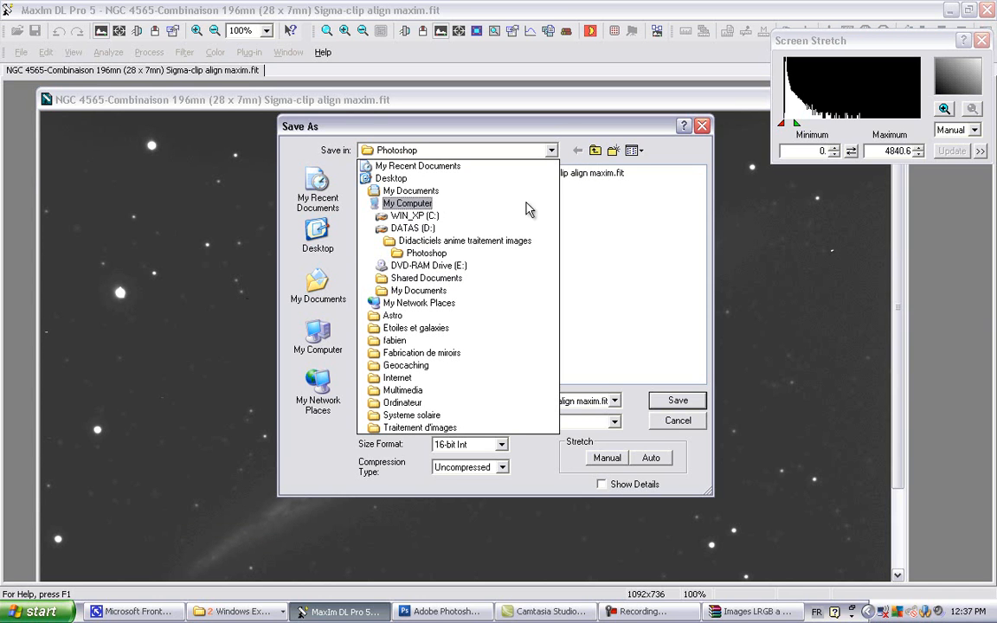
{"action": "left_click", "coordinate": [541, 134]}
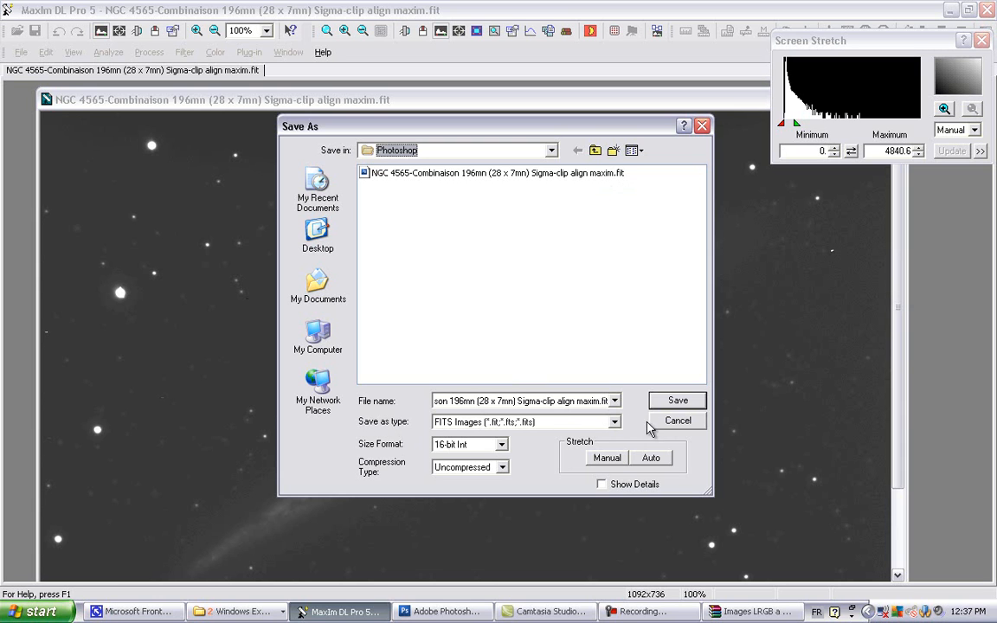
Set the file type to TIFF Images and keep the 16-bit Int size format.
{"action": "left_click", "coordinate": [613, 425]}
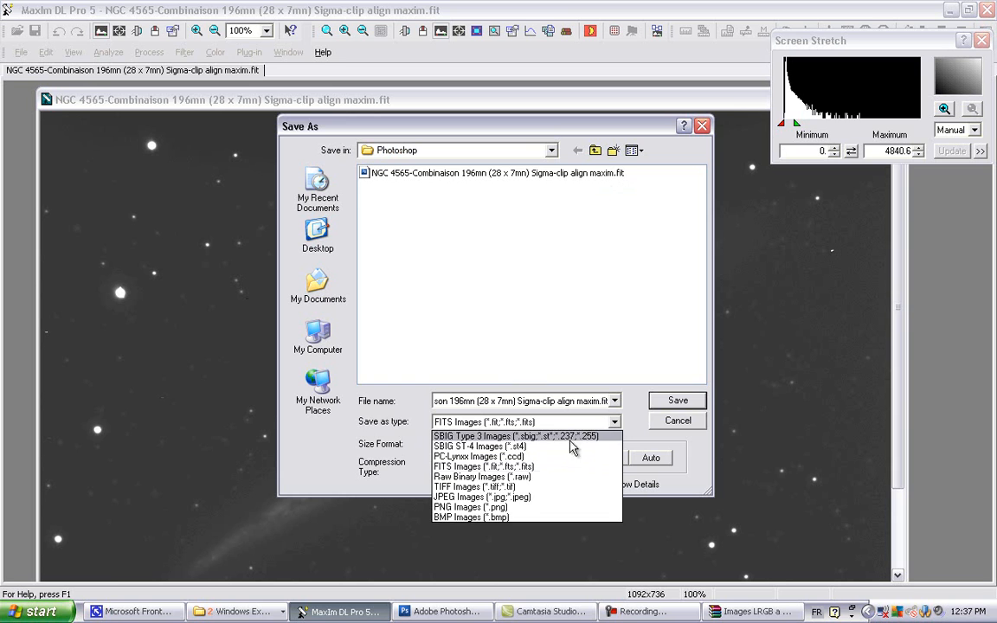
{"action": "left_click", "coordinate": [518, 489]}
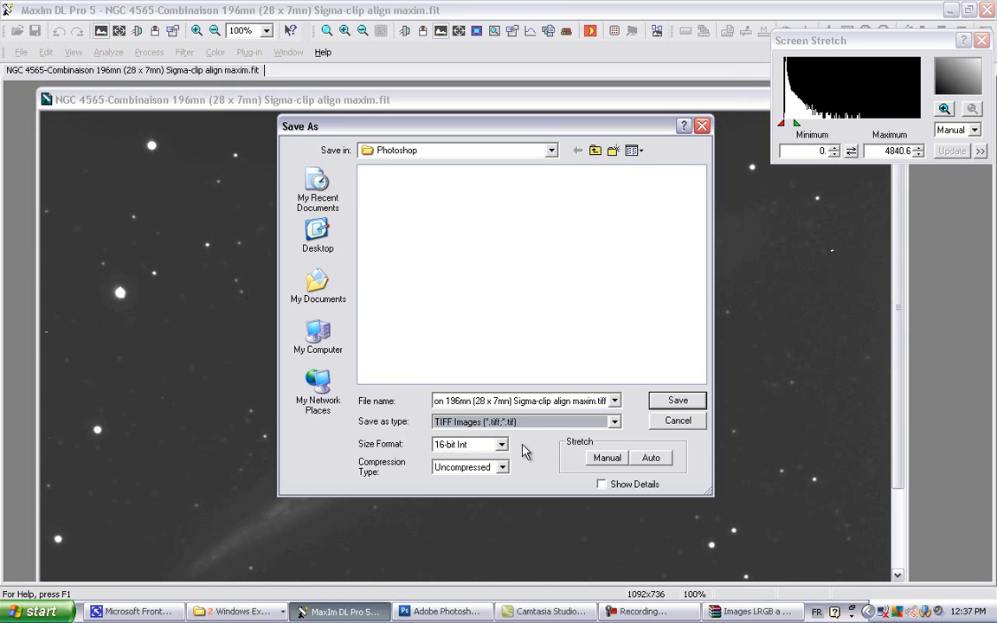
{"action": "left_click", "coordinate": [500, 444]}
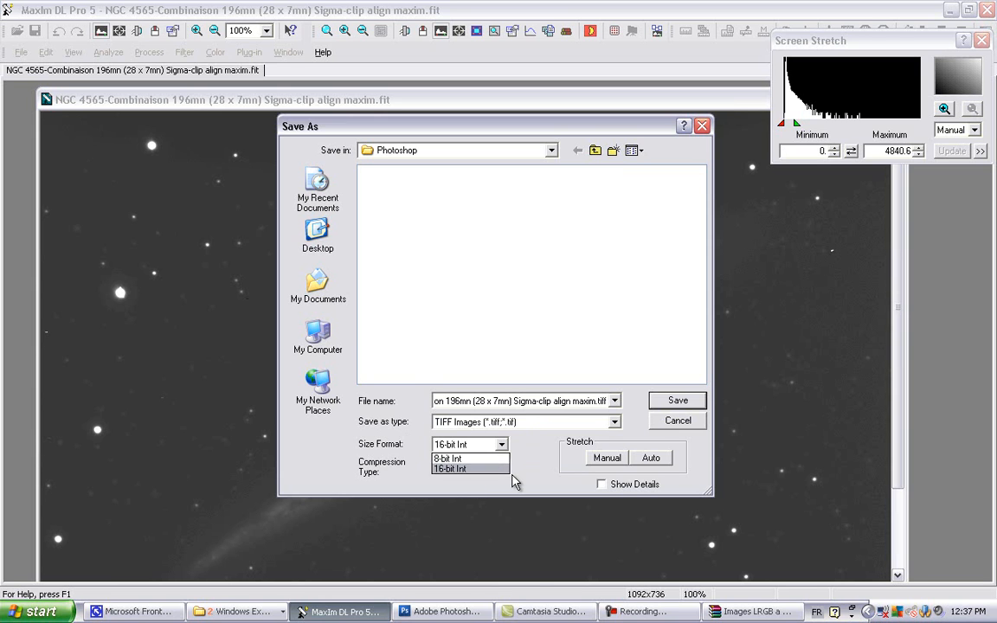
{"action": "left_click", "coordinate": [500, 468]}
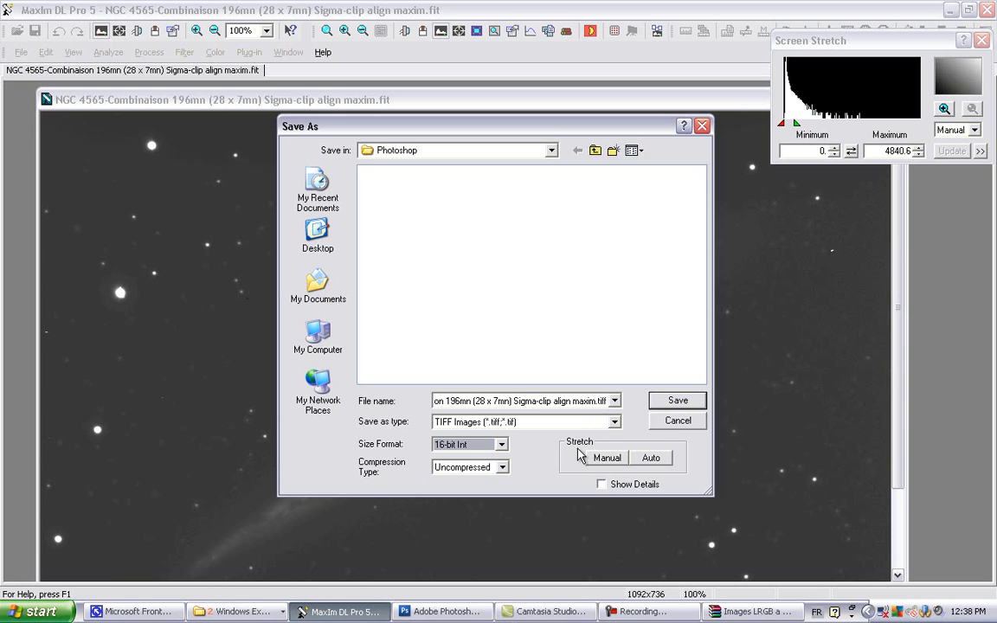
Apply a manual Linear Only stretch with Max Pixel input range and 16-bit output range, and save the TIFF file.
{"action": "left_click", "coordinate": [610, 459]}
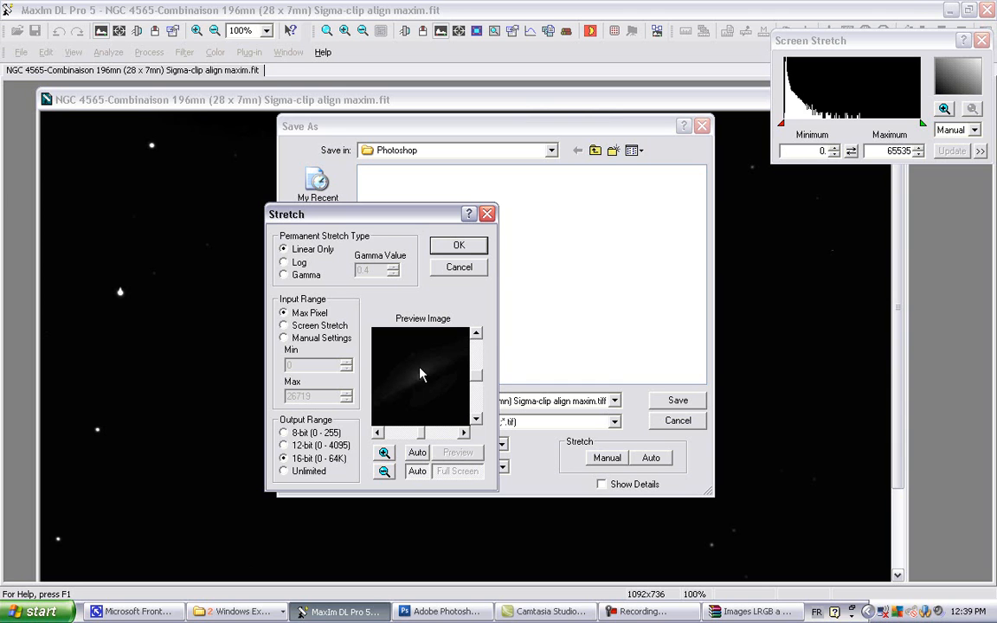
{"action": "left_click", "coordinate": [459, 246]}
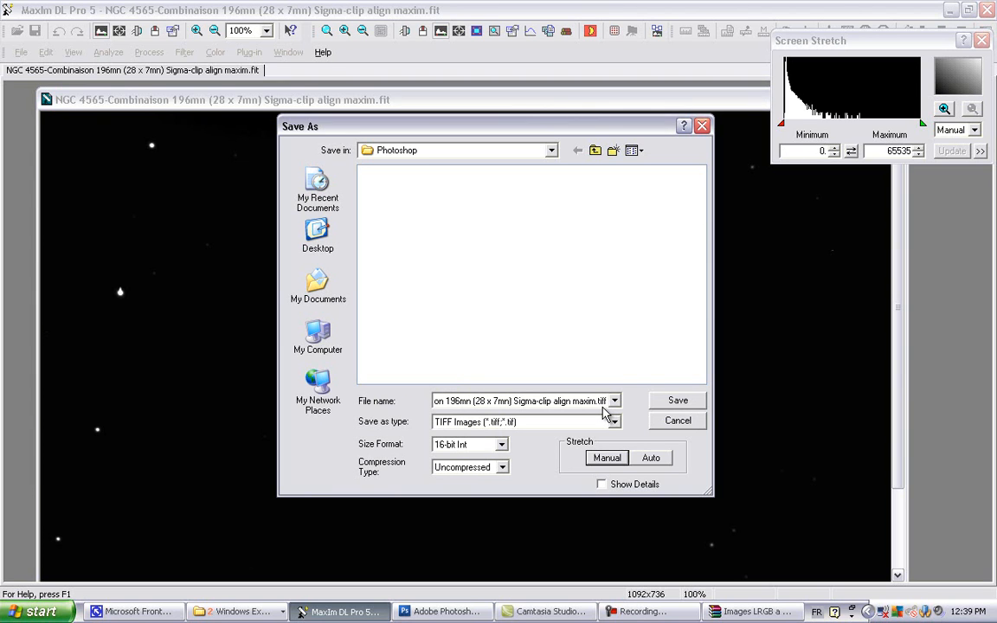
{"action": "left_click", "coordinate": [672, 402]}
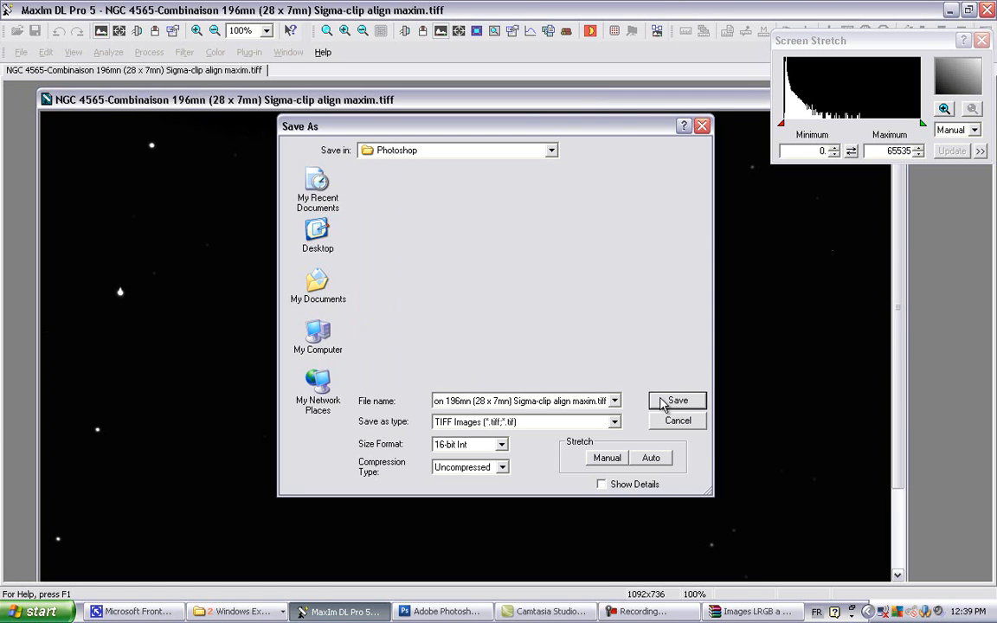
Switch to Adobe Photoshop and open the NGC 4565 TIFF file from the Photoshop folder in Windows Explorer, widening the name column to tell files apart.
{"action": "left_click", "coordinate": [447, 611]}
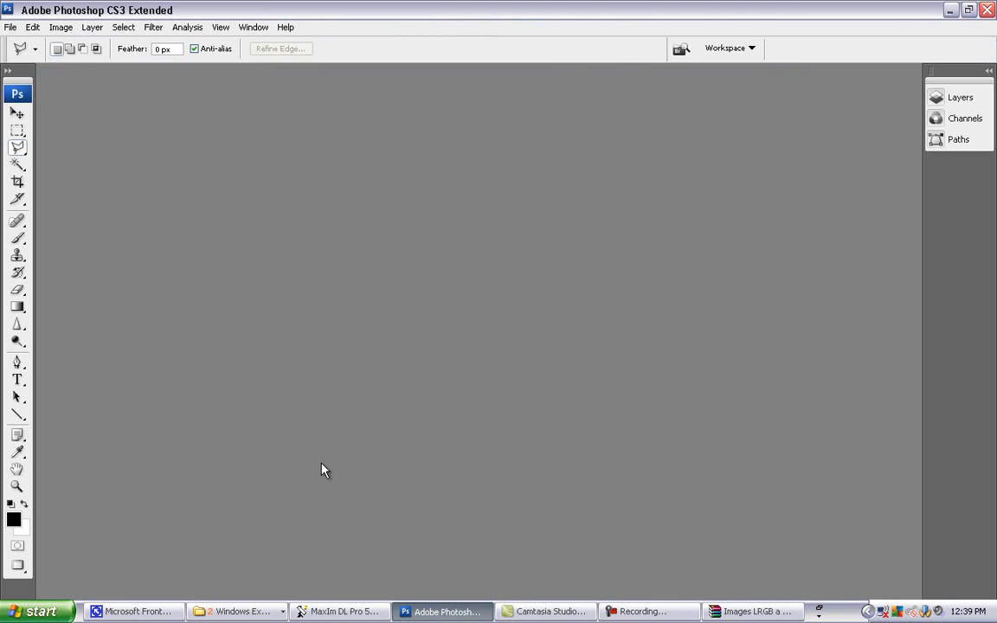
{"action": "left_click", "coordinate": [226, 612]}
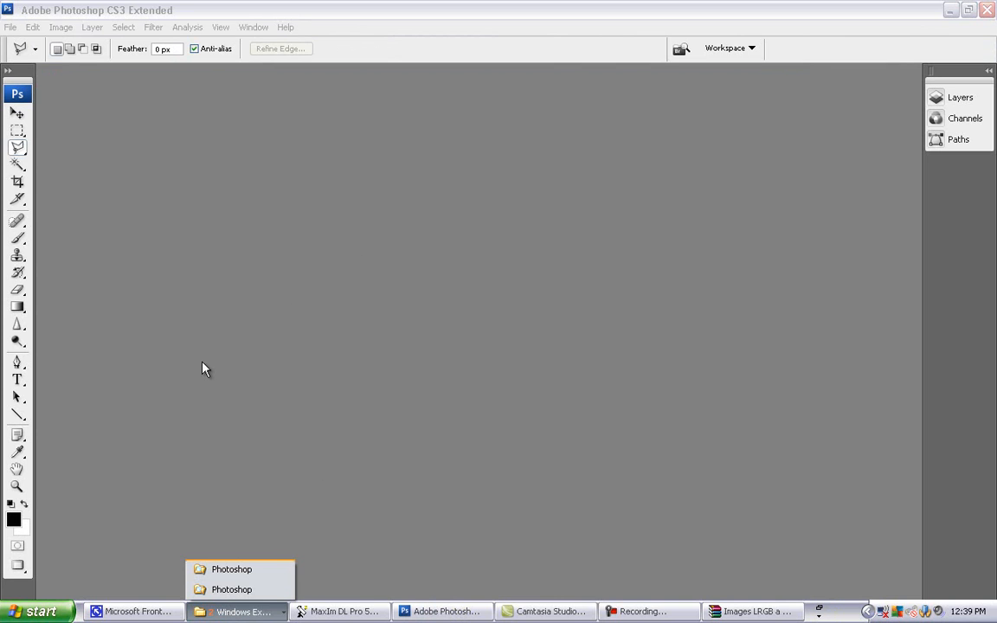
{"action": "left_click", "coordinate": [273, 567]}
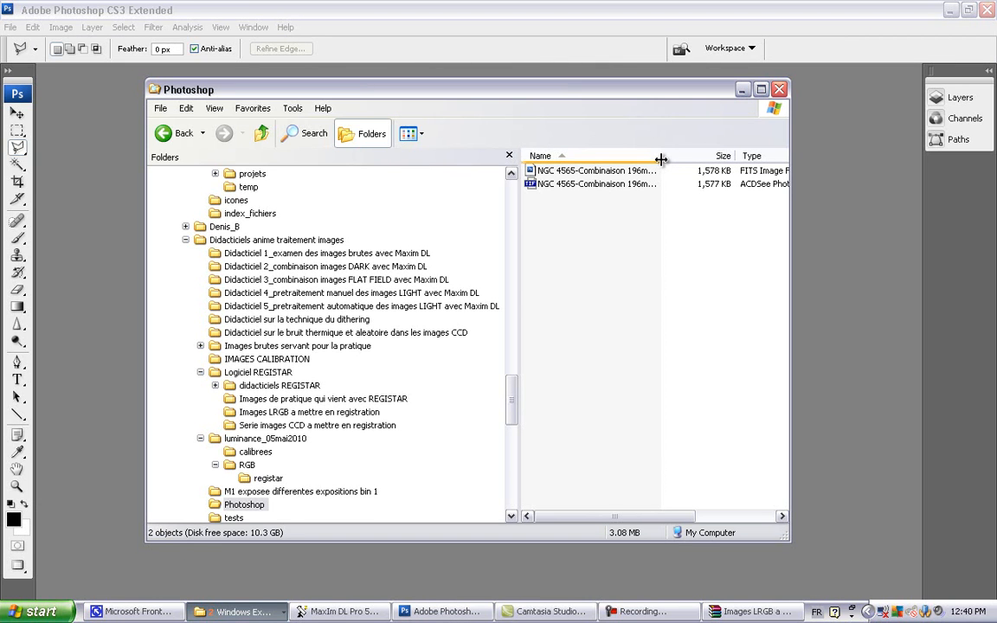
{"action": "left_click_drag", "start_coordinate": [660, 159], "coordinate": [809, 161]}
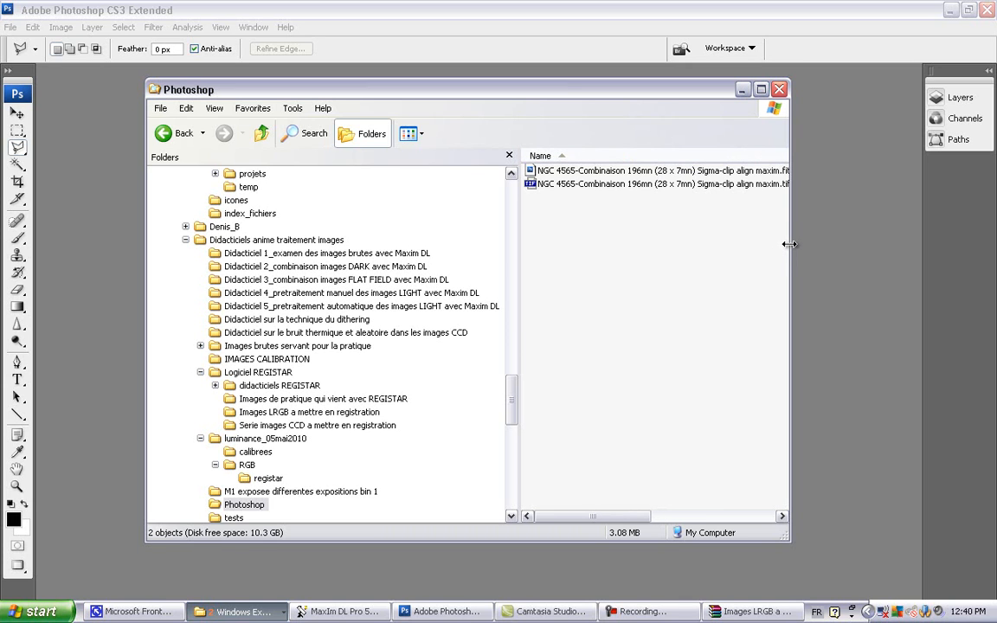
{"action": "left_click_drag", "start_coordinate": [792, 243], "coordinate": [830, 232]}
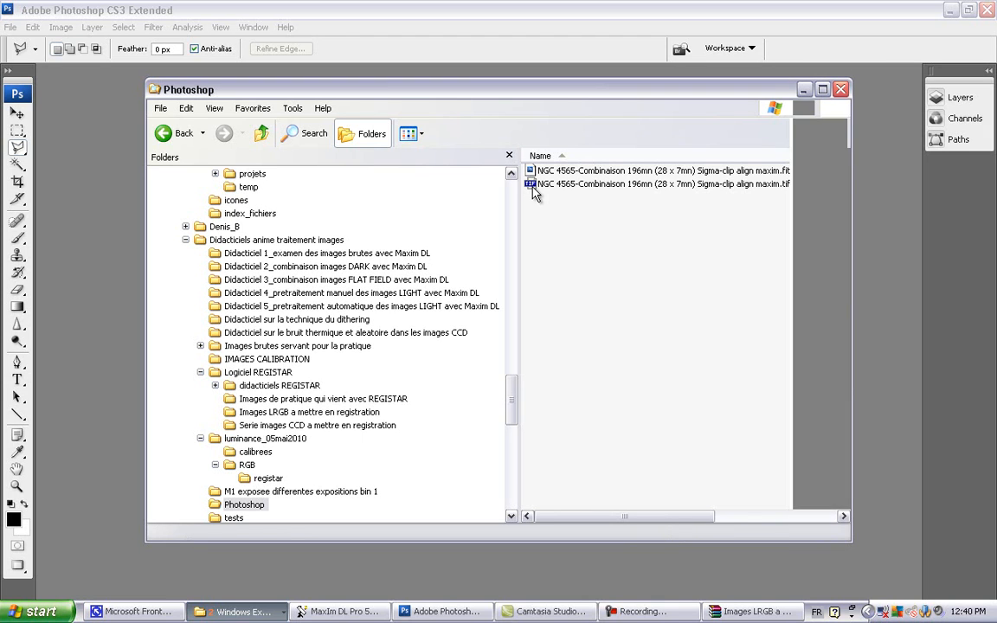
{"action": "left_click", "coordinate": [79, 390]}
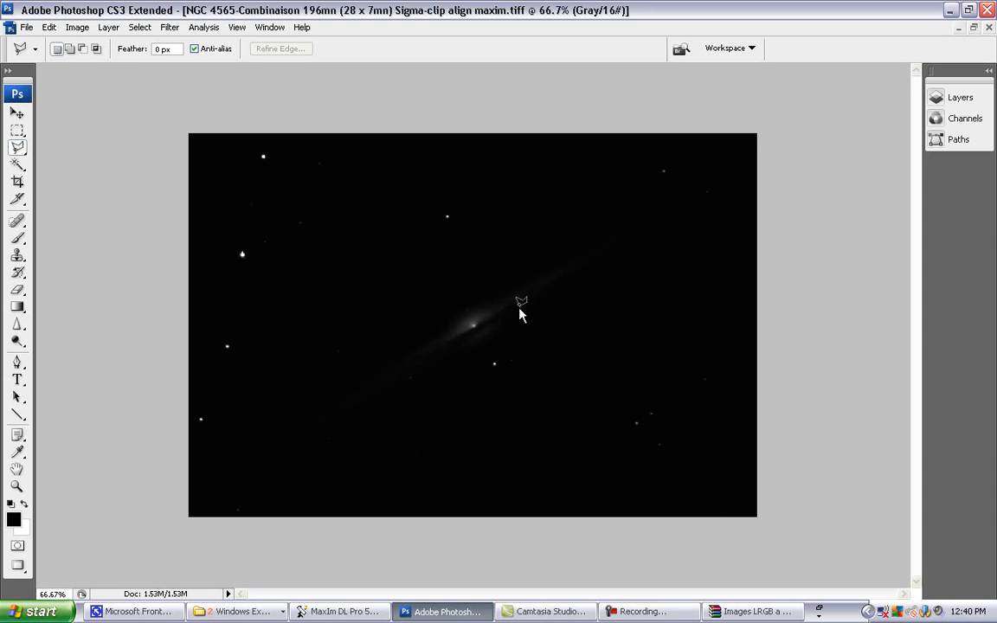
Start a Curves adjustment on the imported NGC 4565 TIFF image.
{"action": "left_click", "coordinate": [77, 29]}
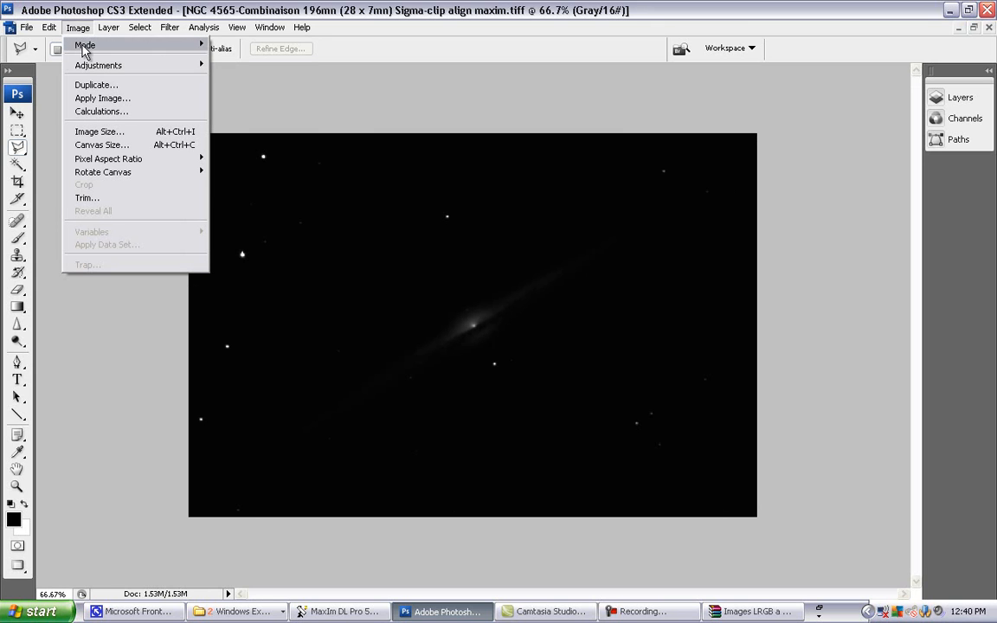
{"action": "mouse_move", "coordinate": [136, 64]}
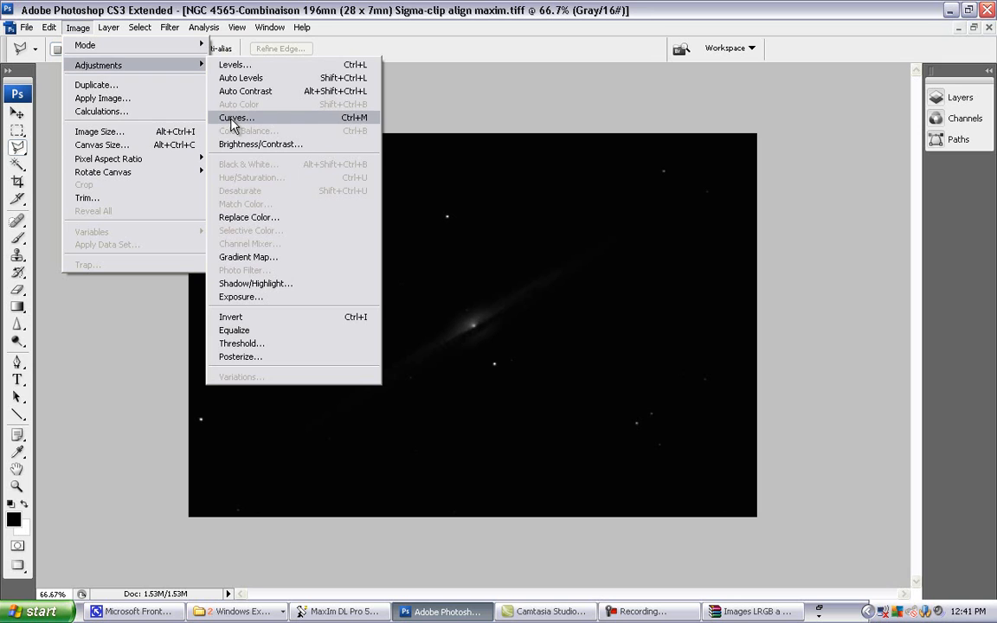